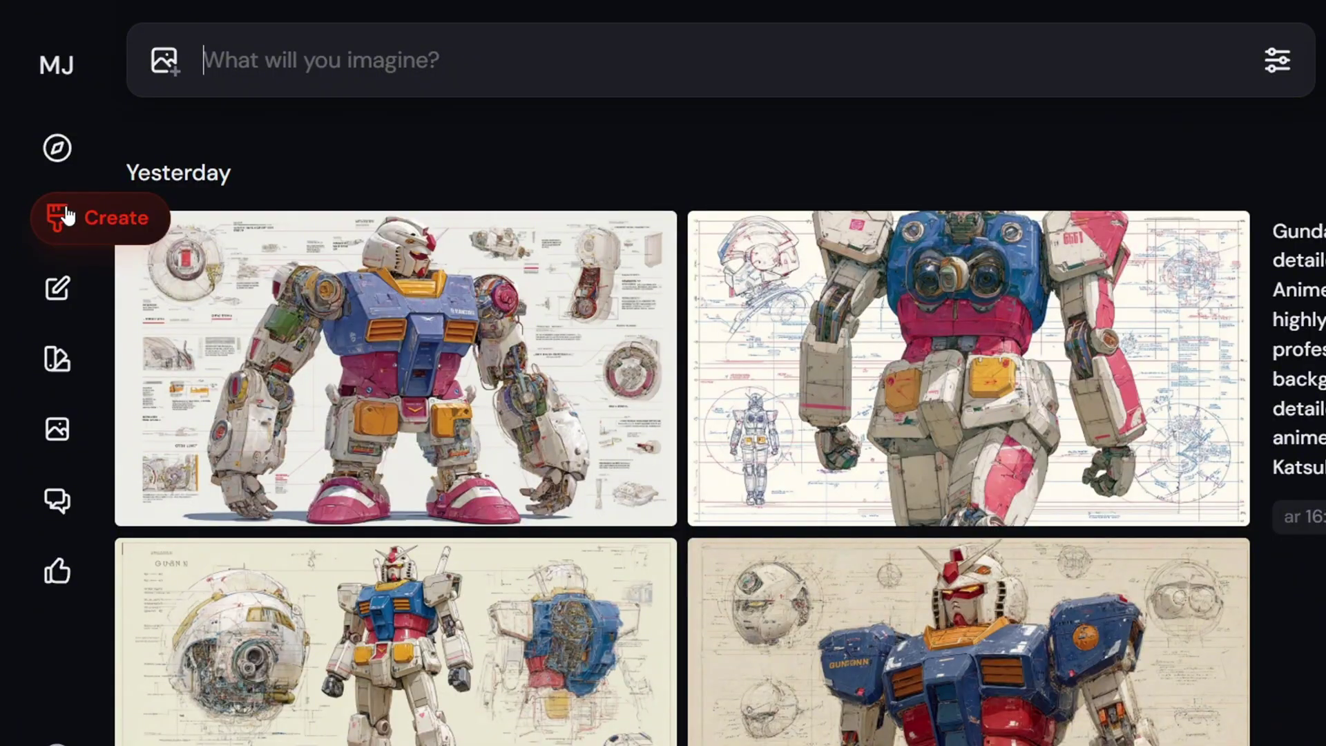
Upload a new image from file and assign it as the video's Starting Frame.
{"action": "left_click", "coordinate": [166, 66]}
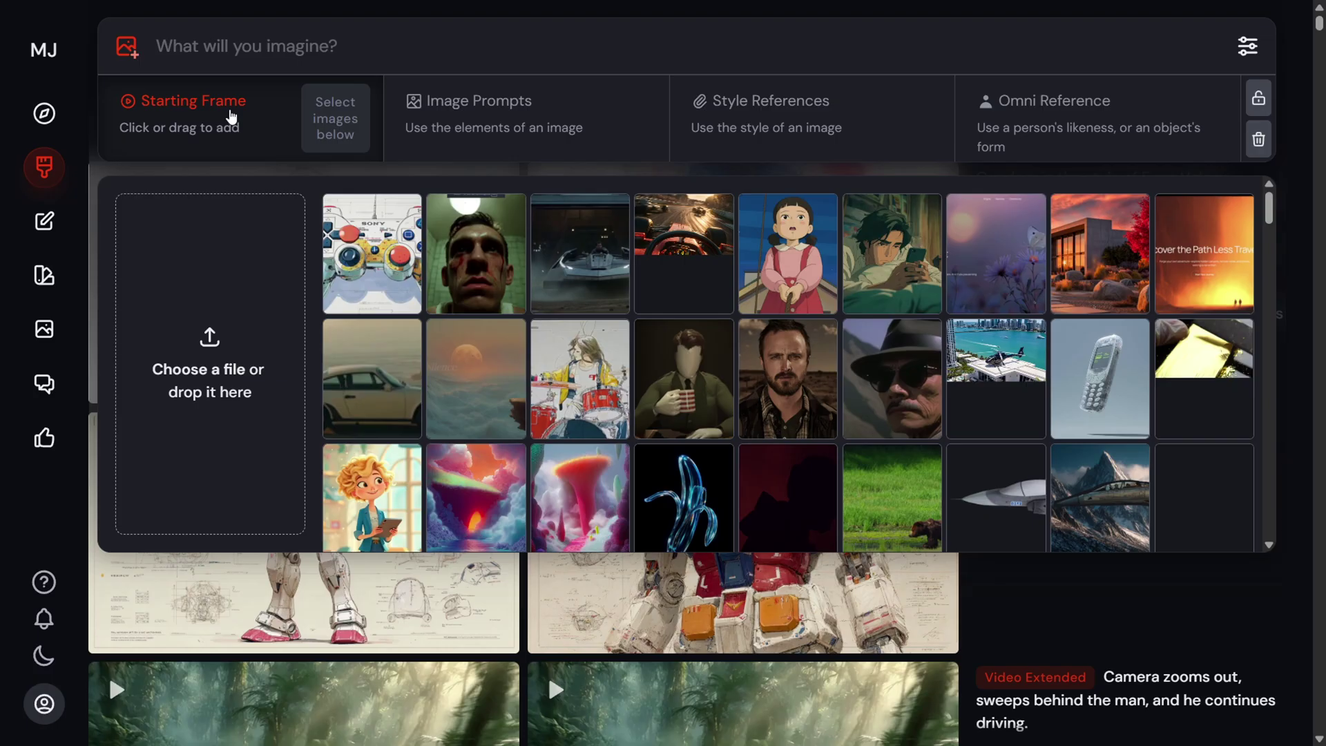
{"action": "left_click", "coordinate": [297, 148]}
{"action": "left_click", "coordinate": [940, 553]}
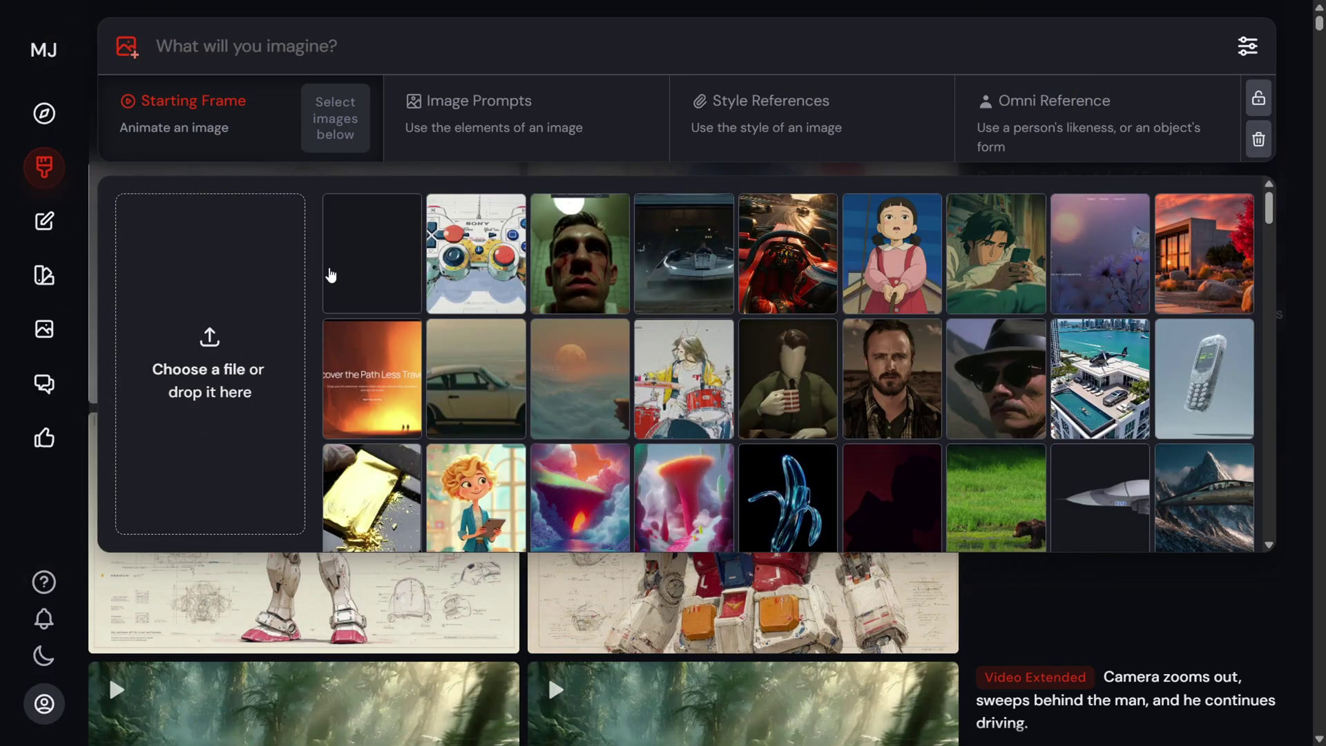
{"action": "left_click_drag", "start_coordinate": [359, 273], "coordinate": [243, 142]}
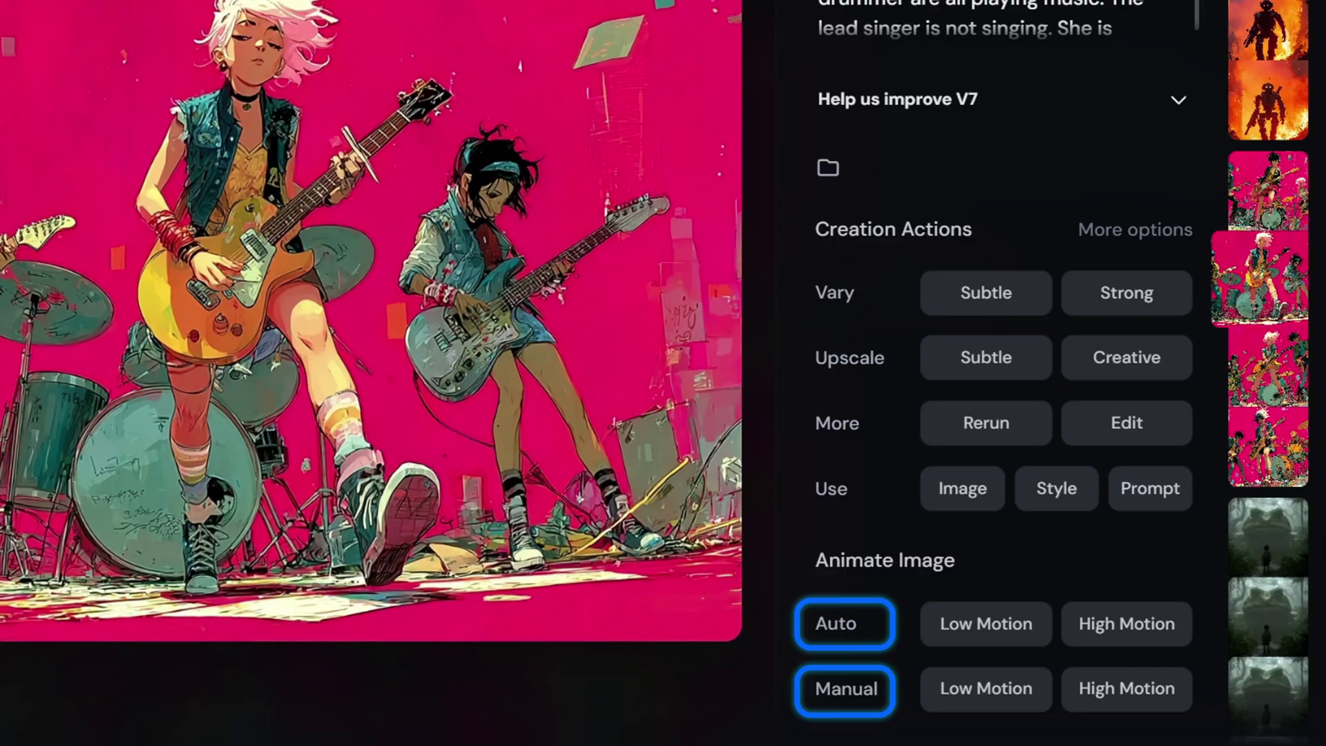
Check the descriptions of the Auto and Manual options for animating the rock band image.
{"action": "mouse_move", "coordinate": [822, 631]}
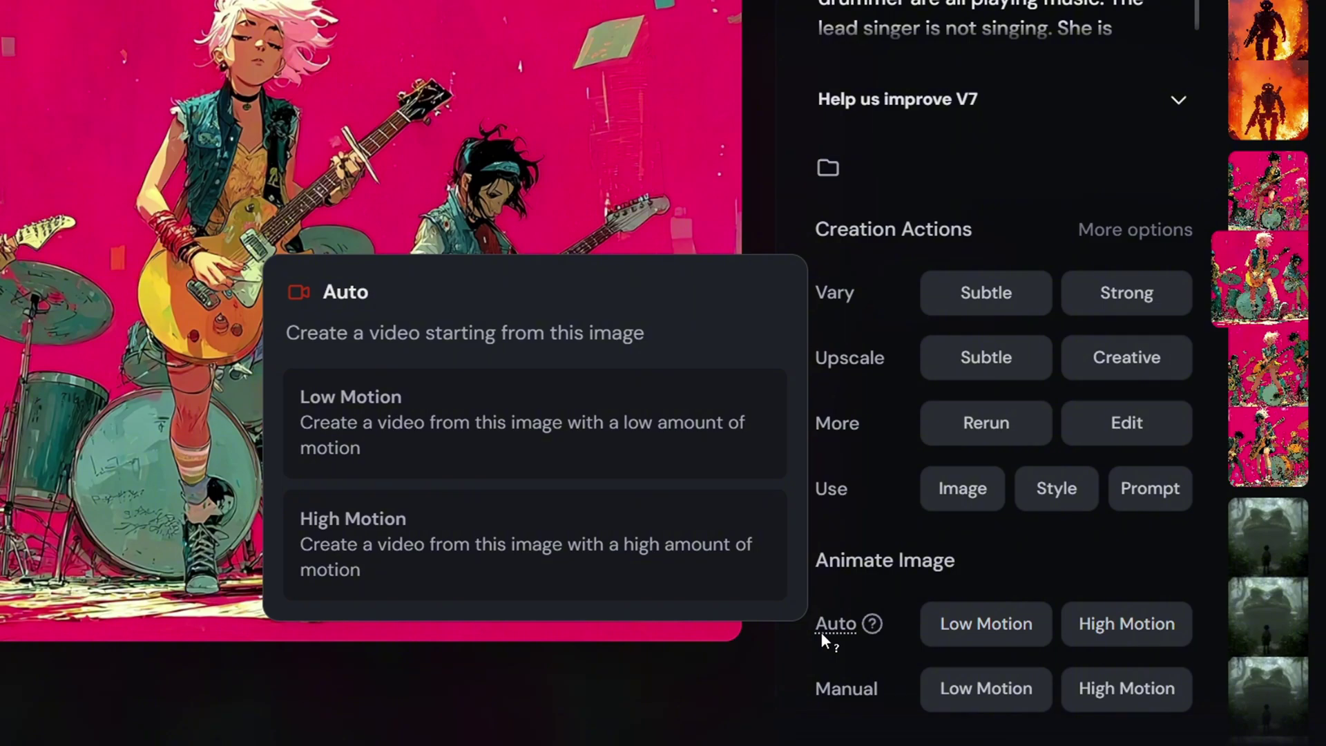
{"action": "mouse_move", "coordinate": [843, 698]}
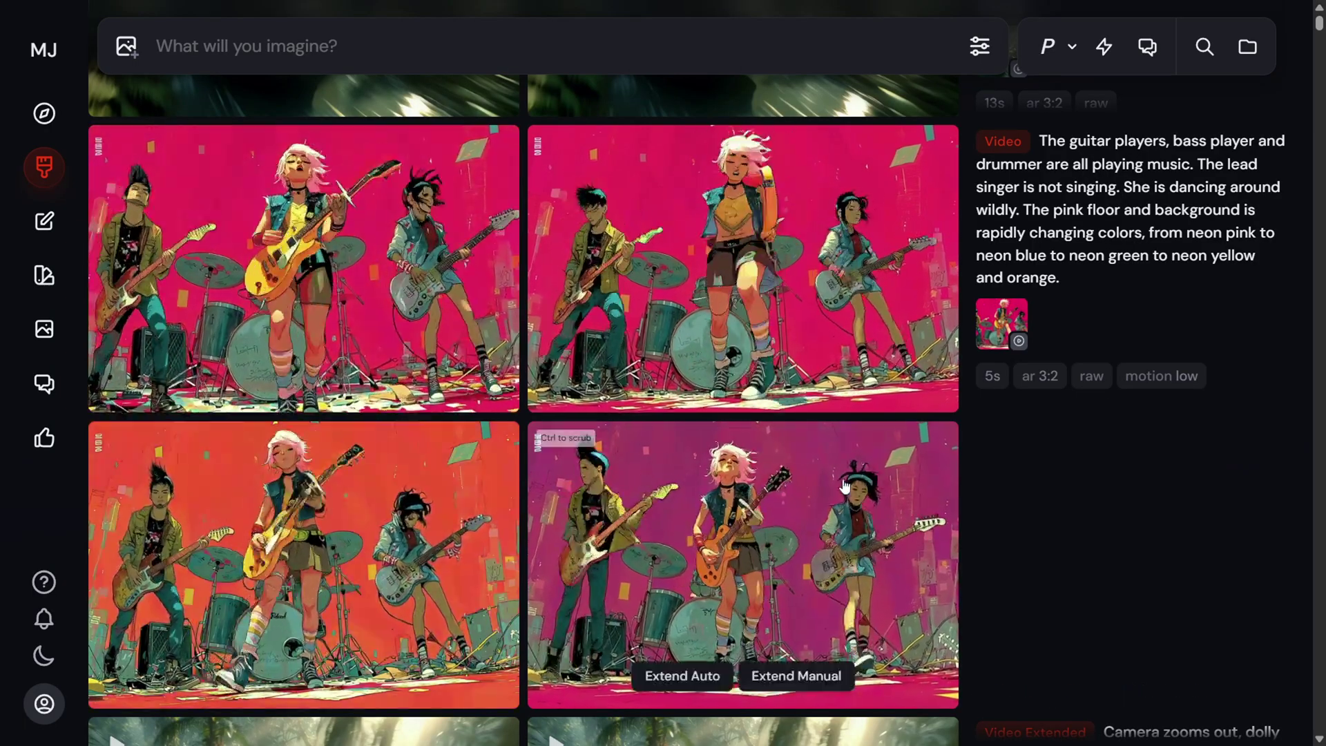
Preview the generated rock band videos and open one to view its details and file actions.
{"action": "mouse_move", "coordinate": [453, 391]}
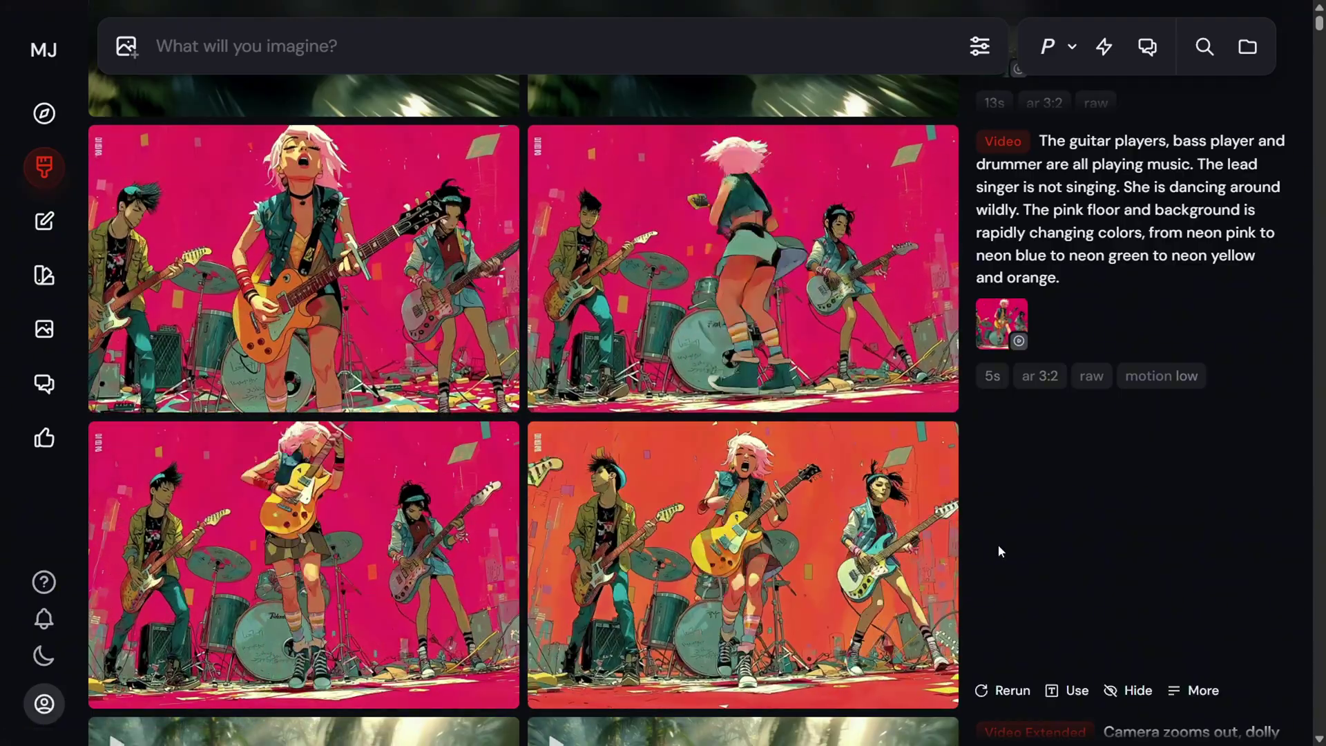
{"action": "mouse_move", "coordinate": [672, 528]}
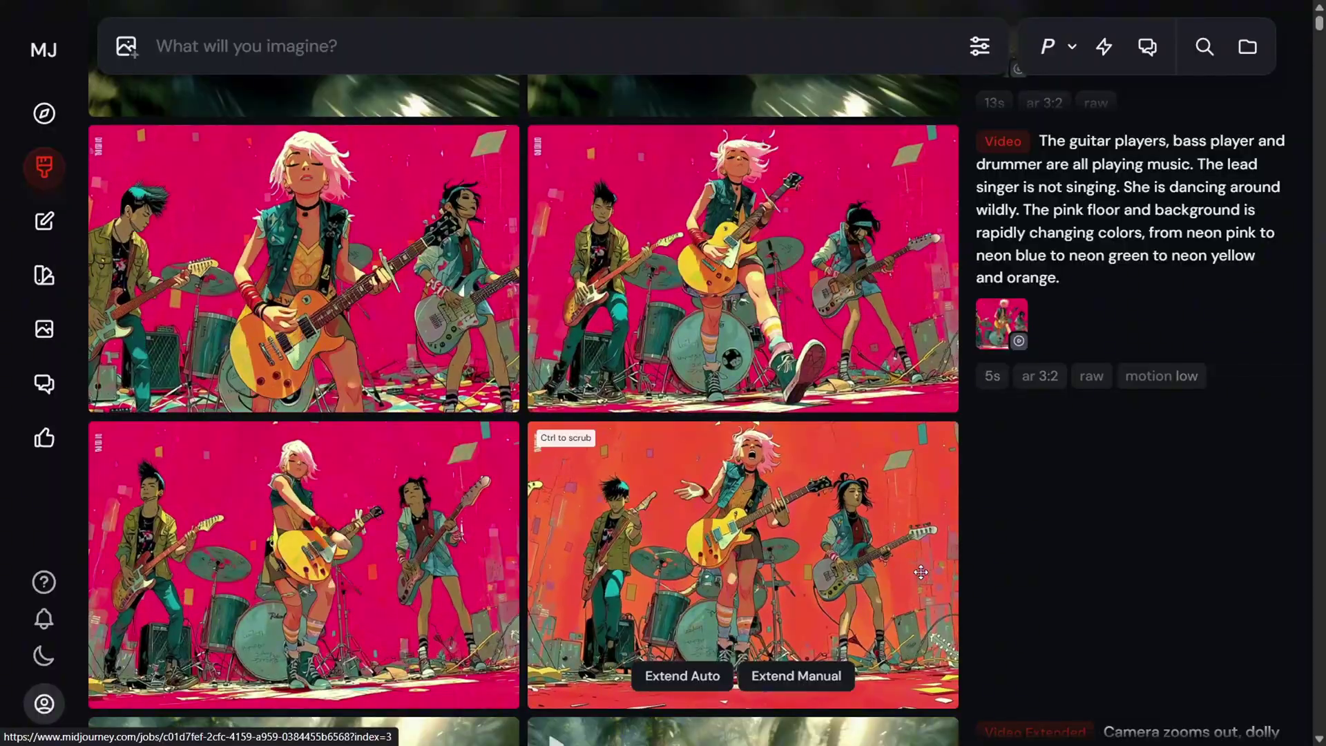
{"action": "left_click", "coordinate": [902, 374]}
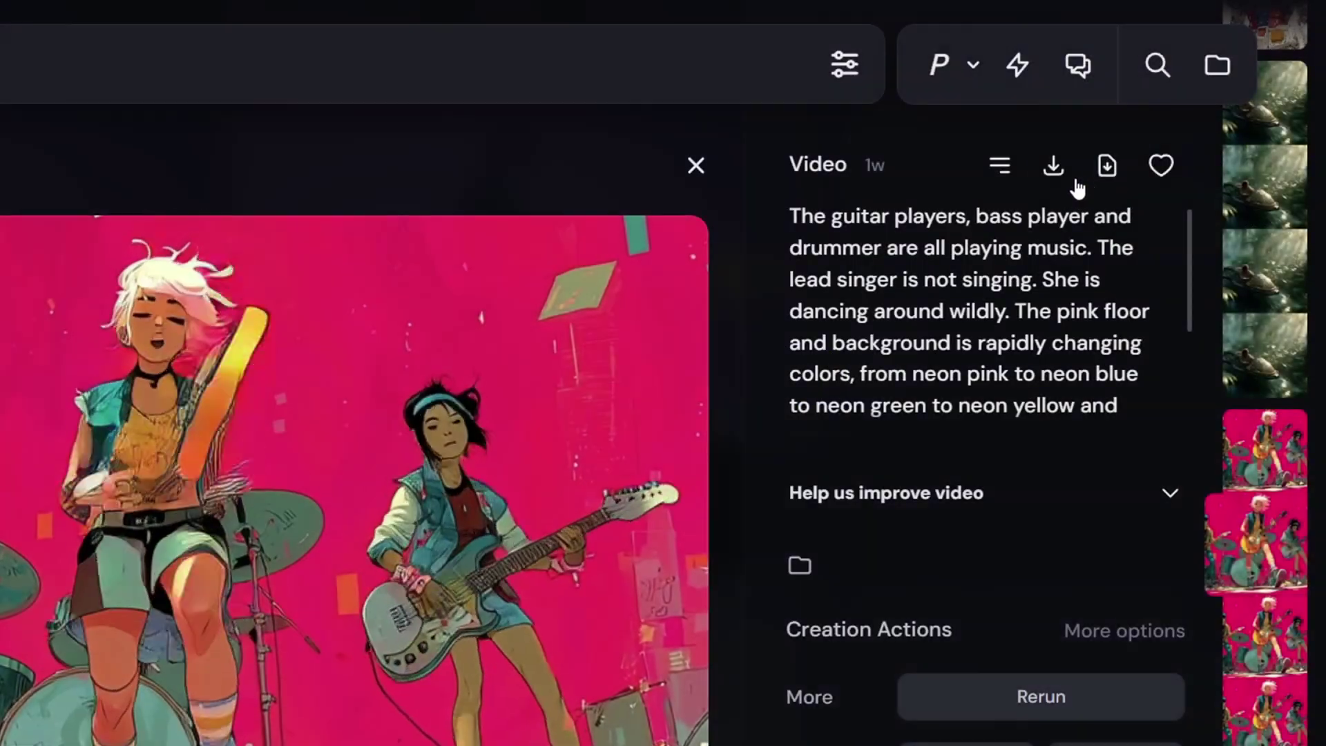
{"action": "left_click", "coordinate": [1009, 171]}
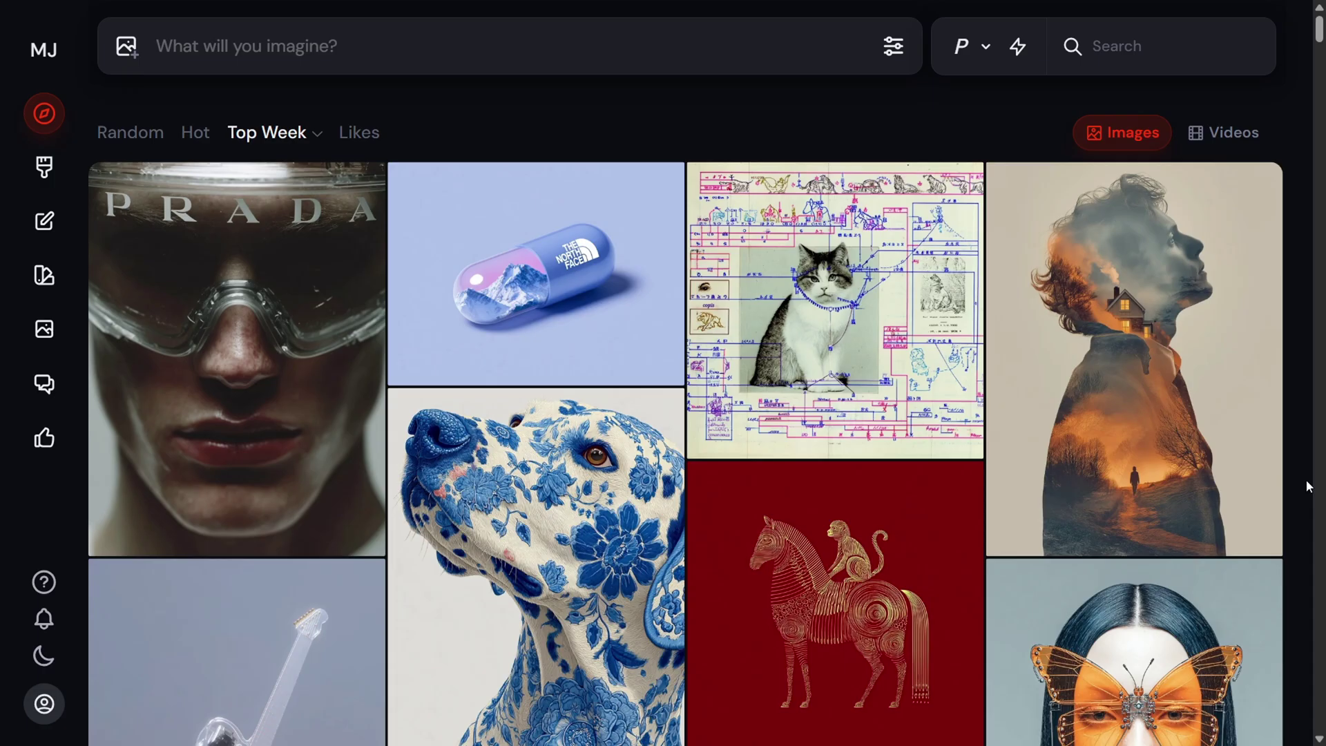
Browse the Top Week images in the Explore gallery.
{"action": "scroll", "coordinate": [1308, 486], "scroll_direction": "down", "scroll_amount": 10}
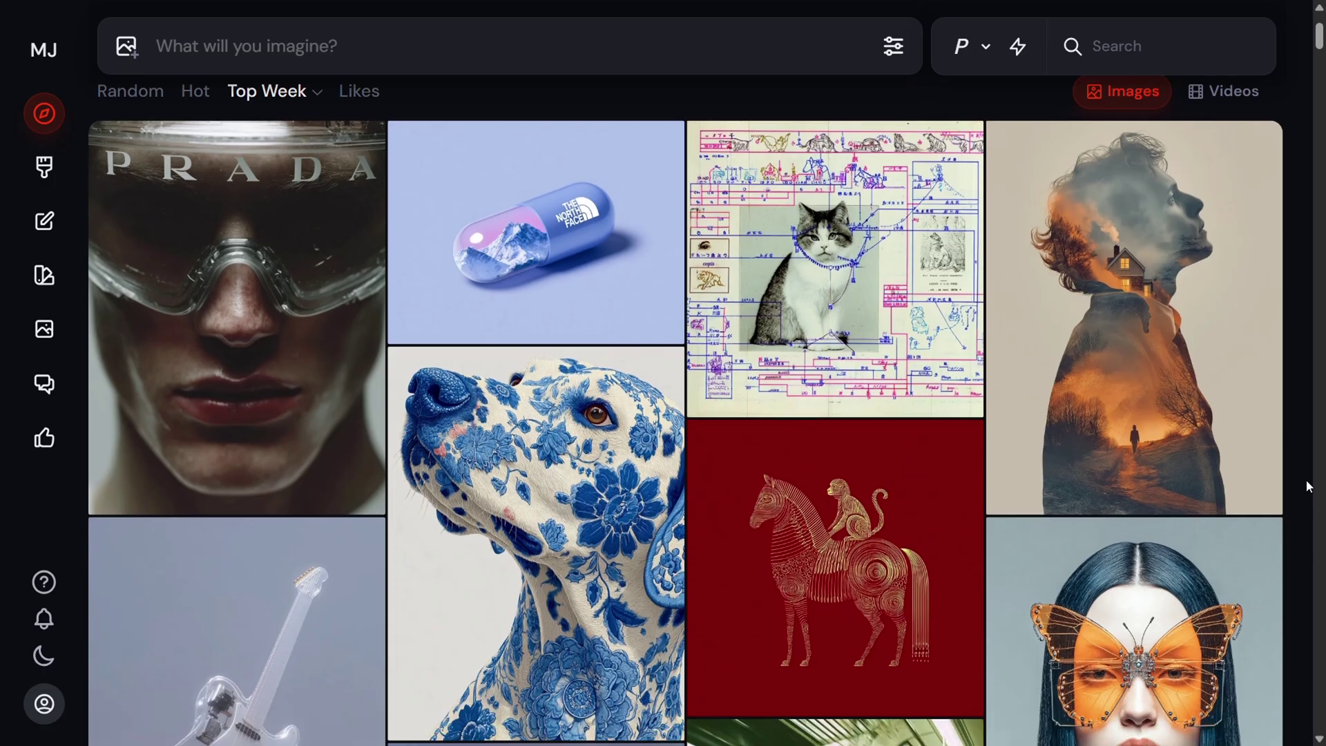
{"action": "scroll", "coordinate": [1308, 486], "scroll_direction": "down", "scroll_amount": 8}
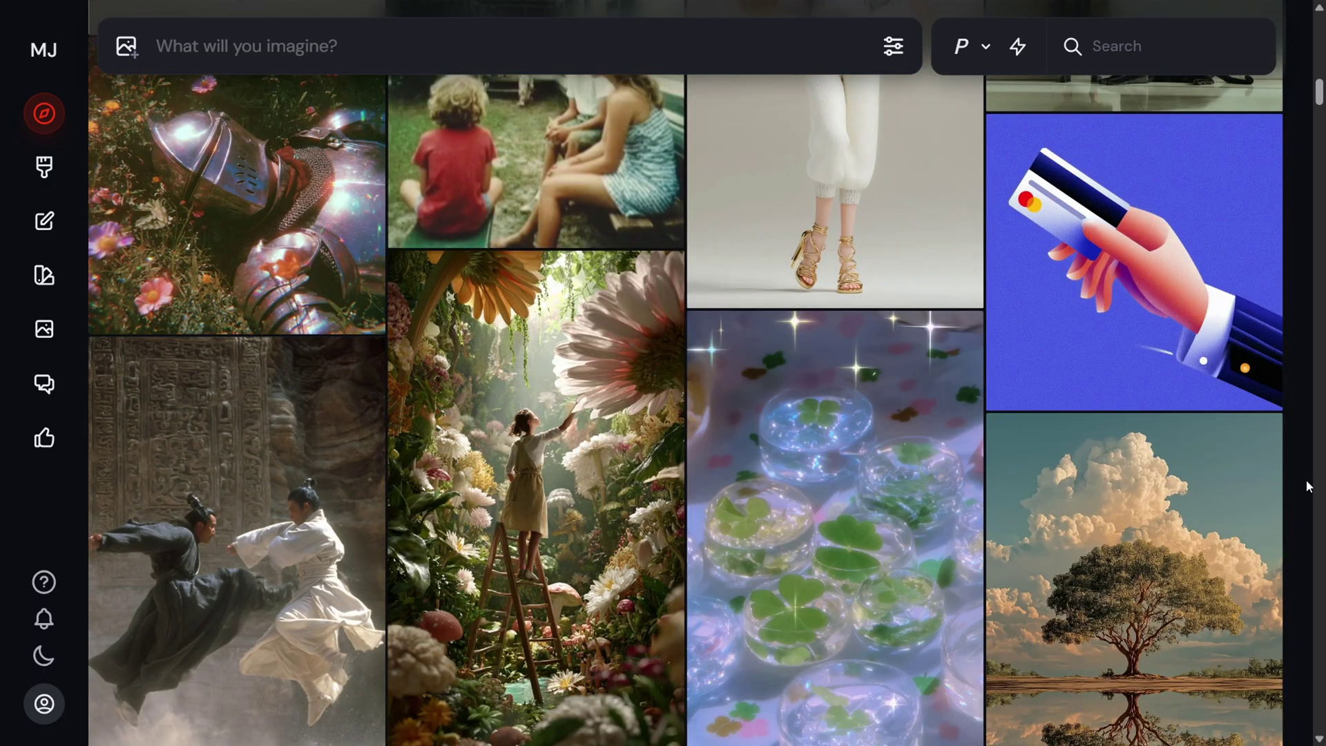
{"action": "scroll", "coordinate": [1307, 486], "scroll_direction": "down", "scroll_amount": 10}
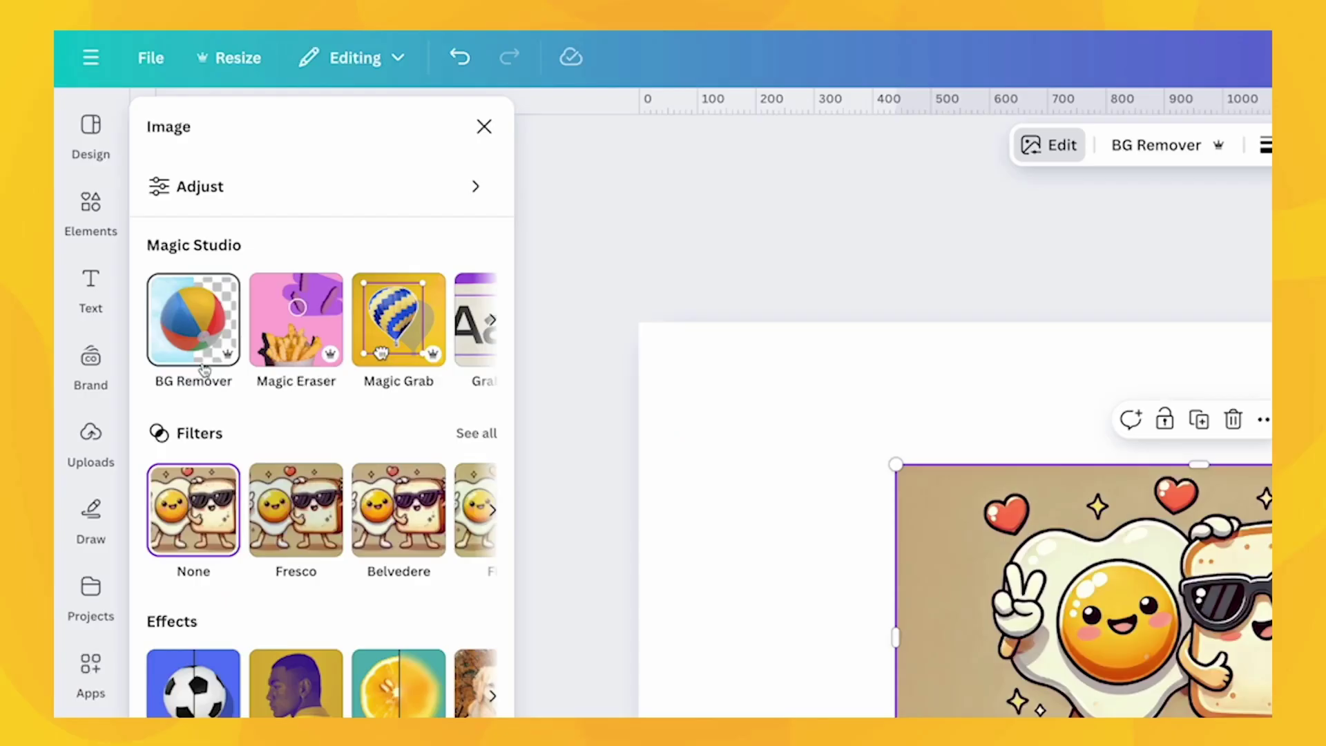
In Canva, remove the egg-and-toast image's background and mark the sparkles around the characters with the Magic Eraser brush at size 50.
{"action": "left_click", "coordinate": [166, 269]}
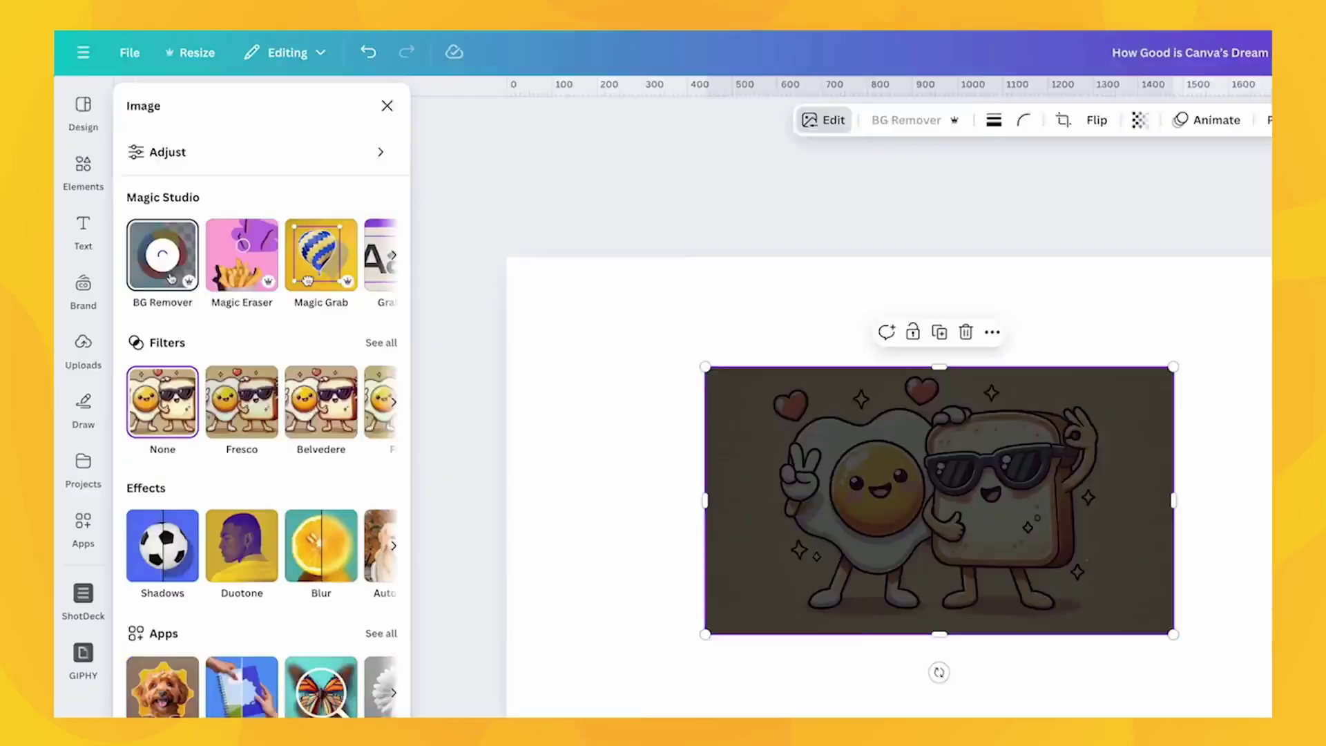
{"action": "left_click", "coordinate": [630, 172]}
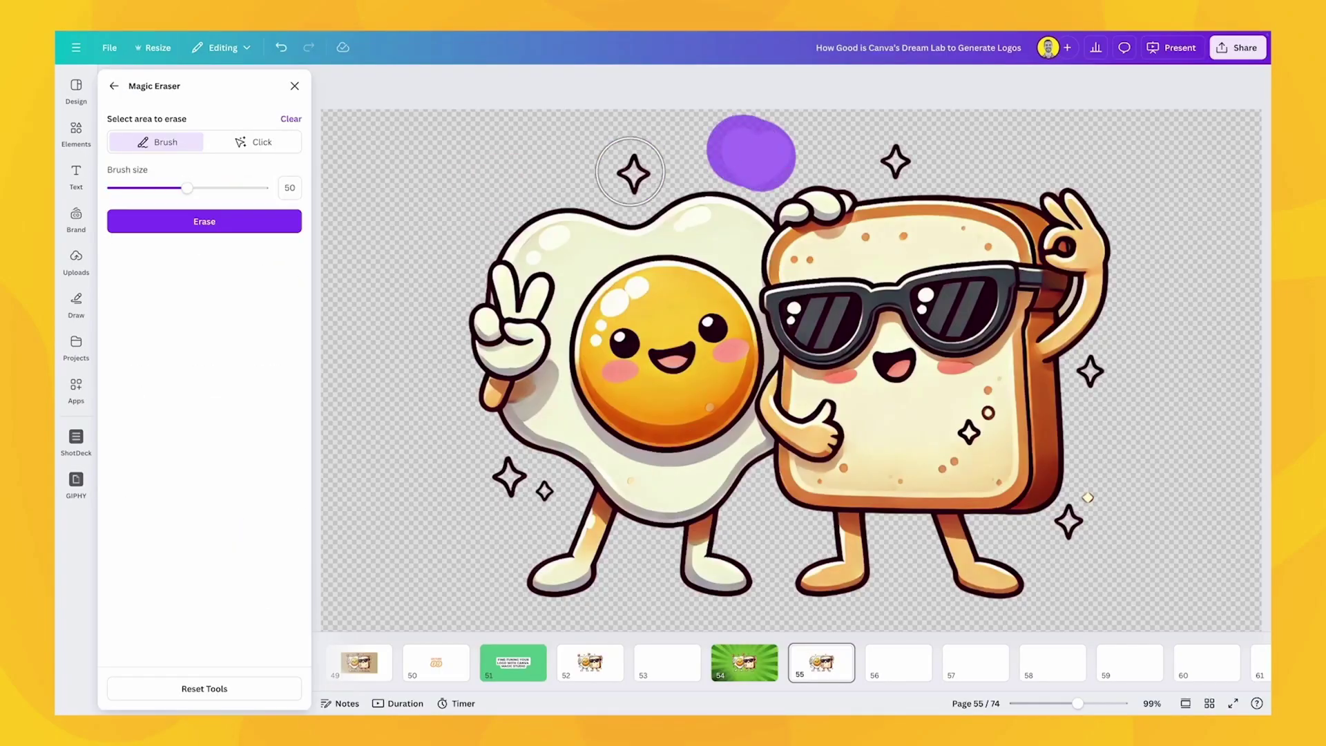
{"action": "left_click", "coordinate": [894, 158]}
{"action": "left_click", "coordinate": [1100, 383]}
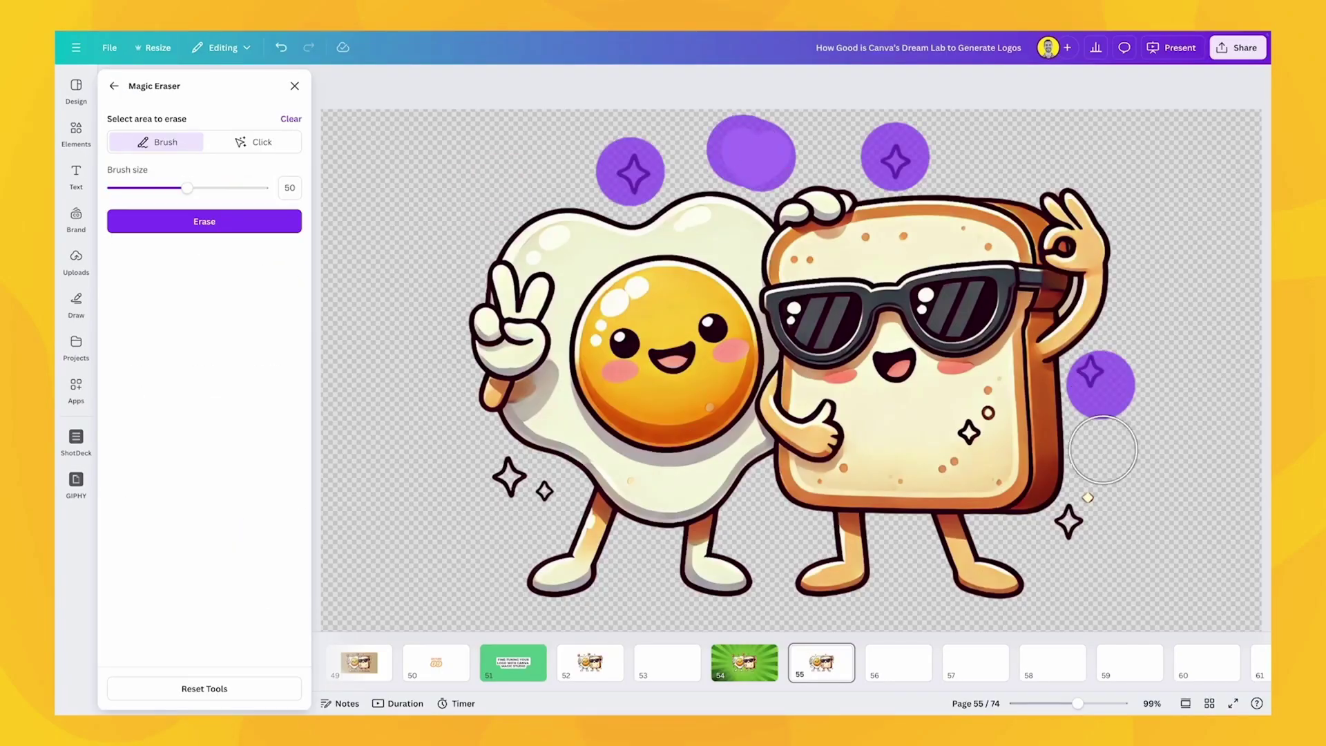
{"action": "left_click", "coordinate": [521, 483]}
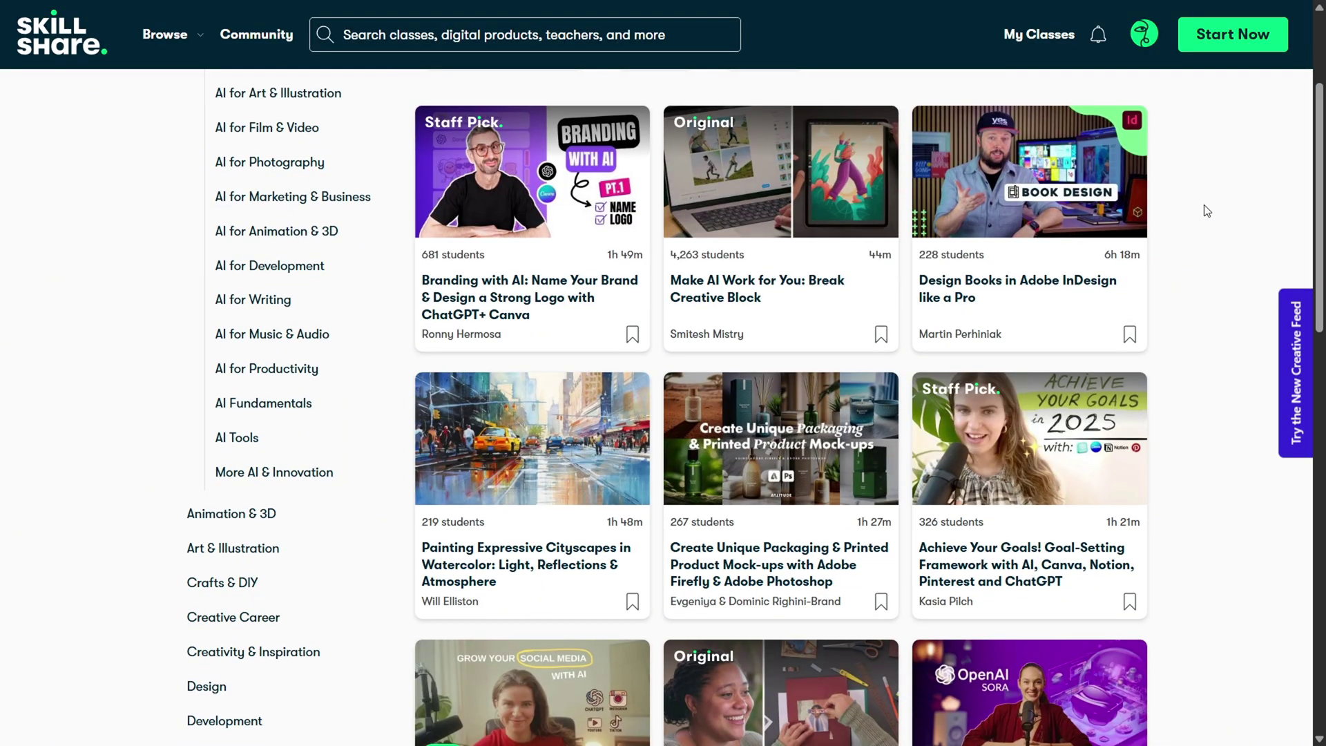
Switch to Skillshare and browse the listed AI and design classes.
{"action": "scroll", "coordinate": [1207, 210], "scroll_direction": "down", "scroll_amount": 3}
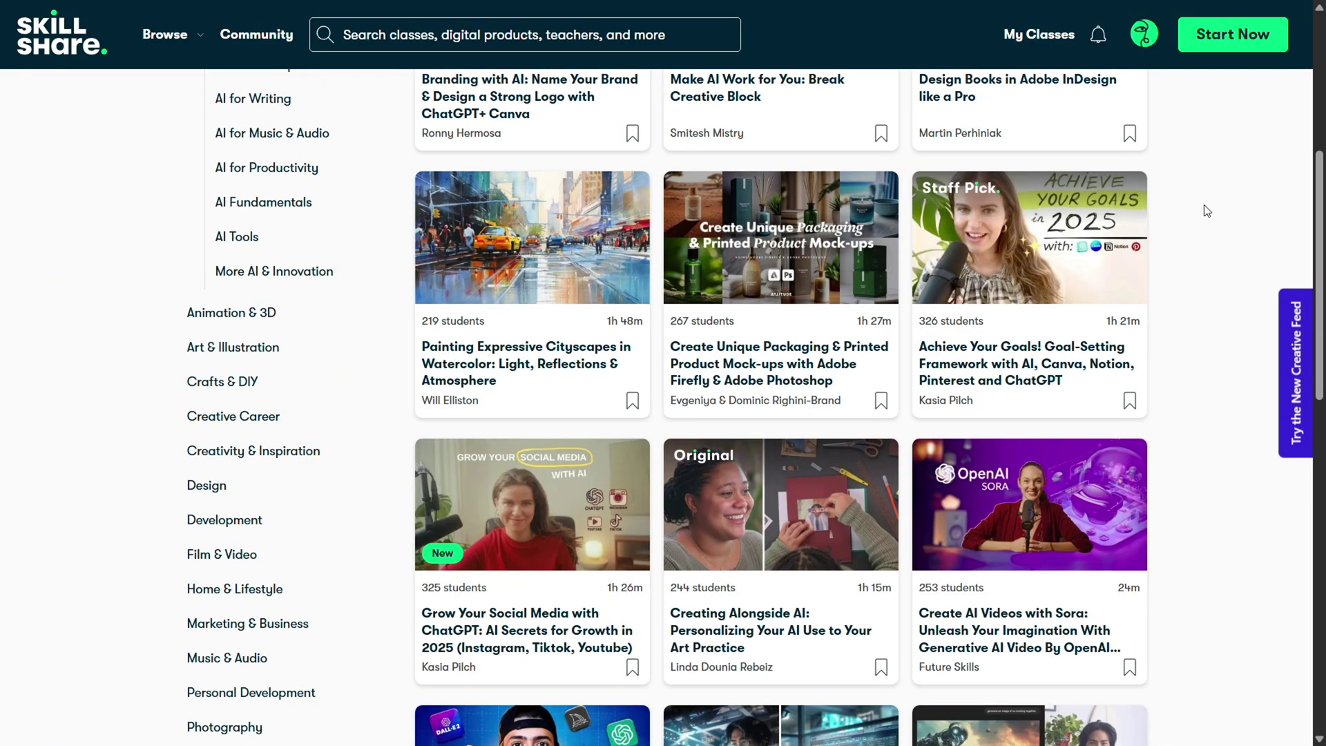
{"action": "scroll", "coordinate": [1207, 211], "scroll_direction": "down", "scroll_amount": 8}
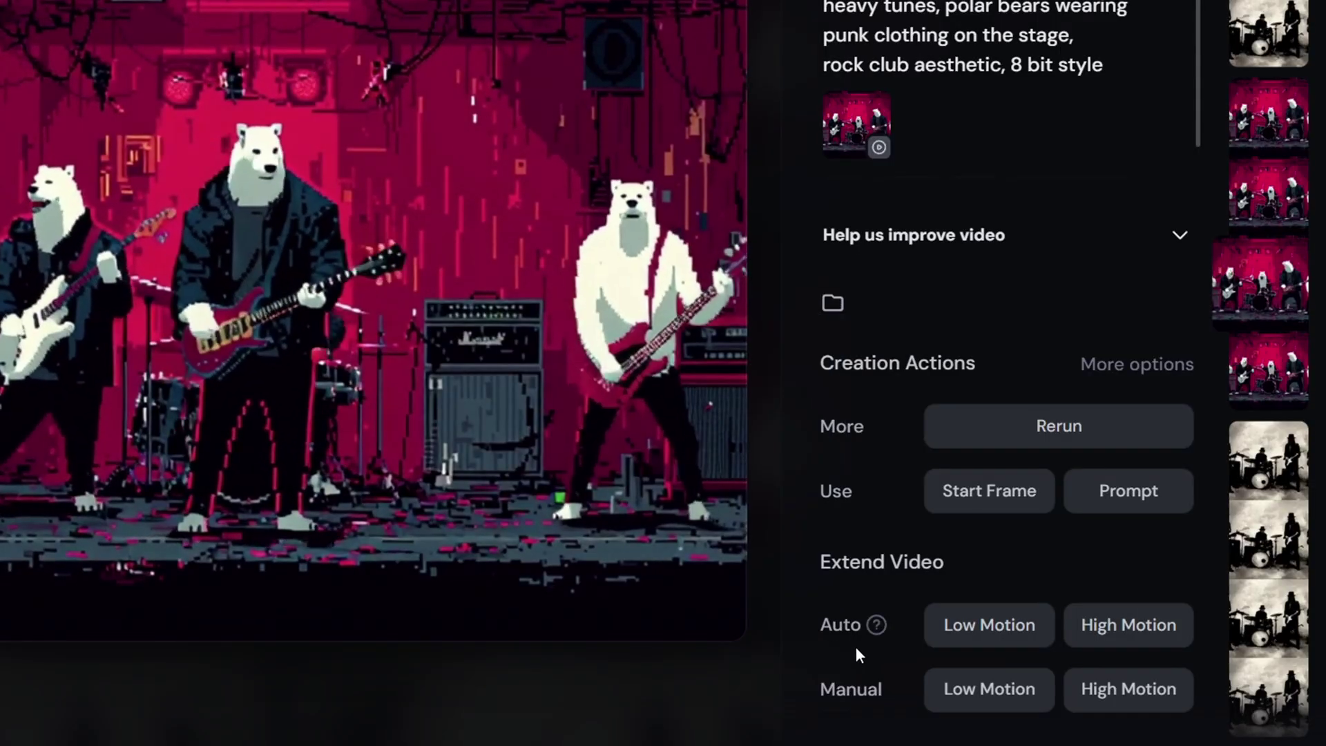
Start a manual low-motion extension of the polar bear band video and replace its prompt with "They are dancing".
{"action": "mouse_move", "coordinate": [847, 627]}
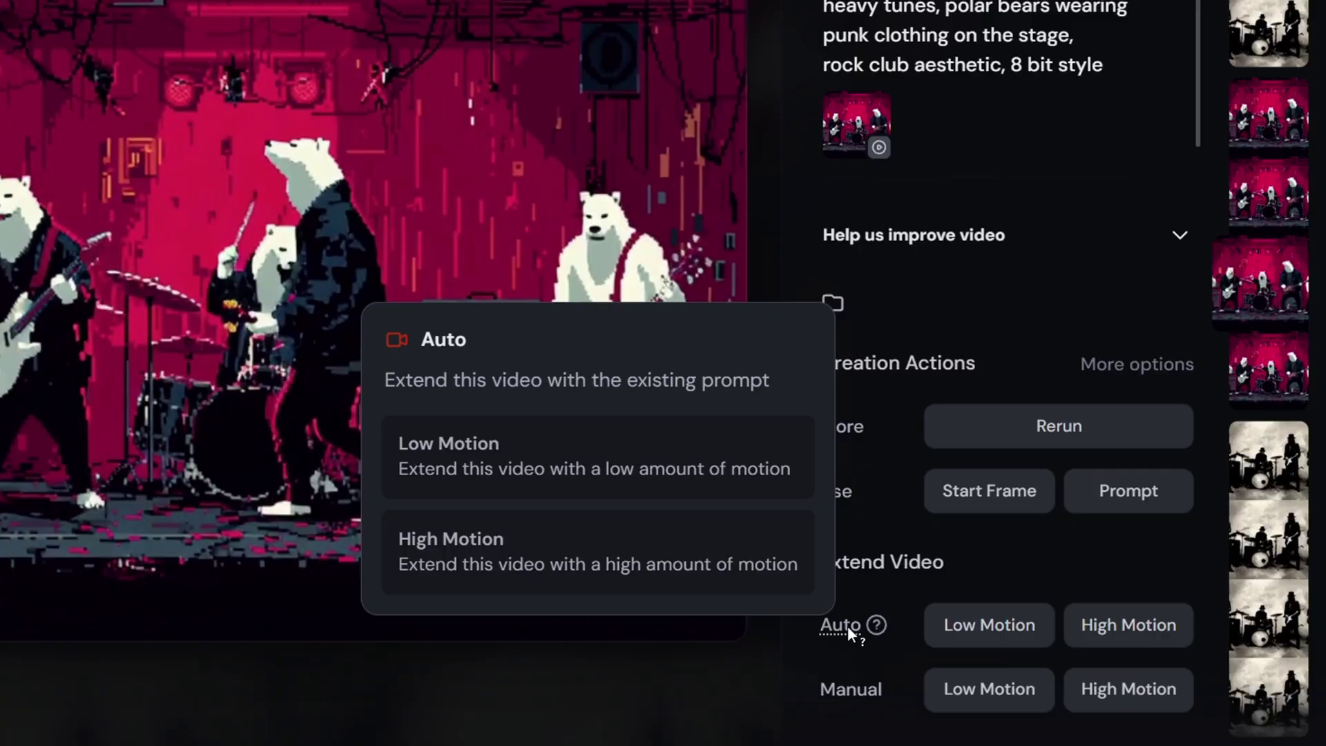
{"action": "mouse_move", "coordinate": [849, 687]}
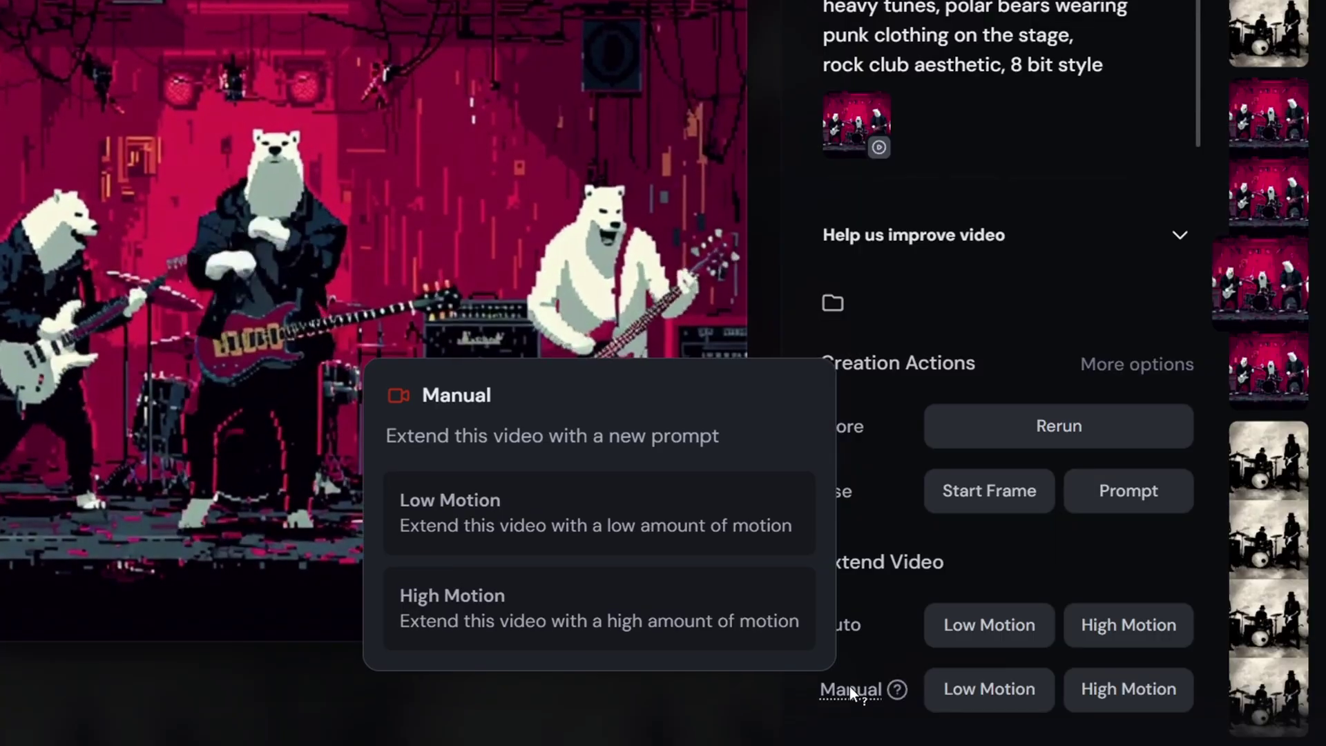
{"action": "left_click", "coordinate": [987, 691]}
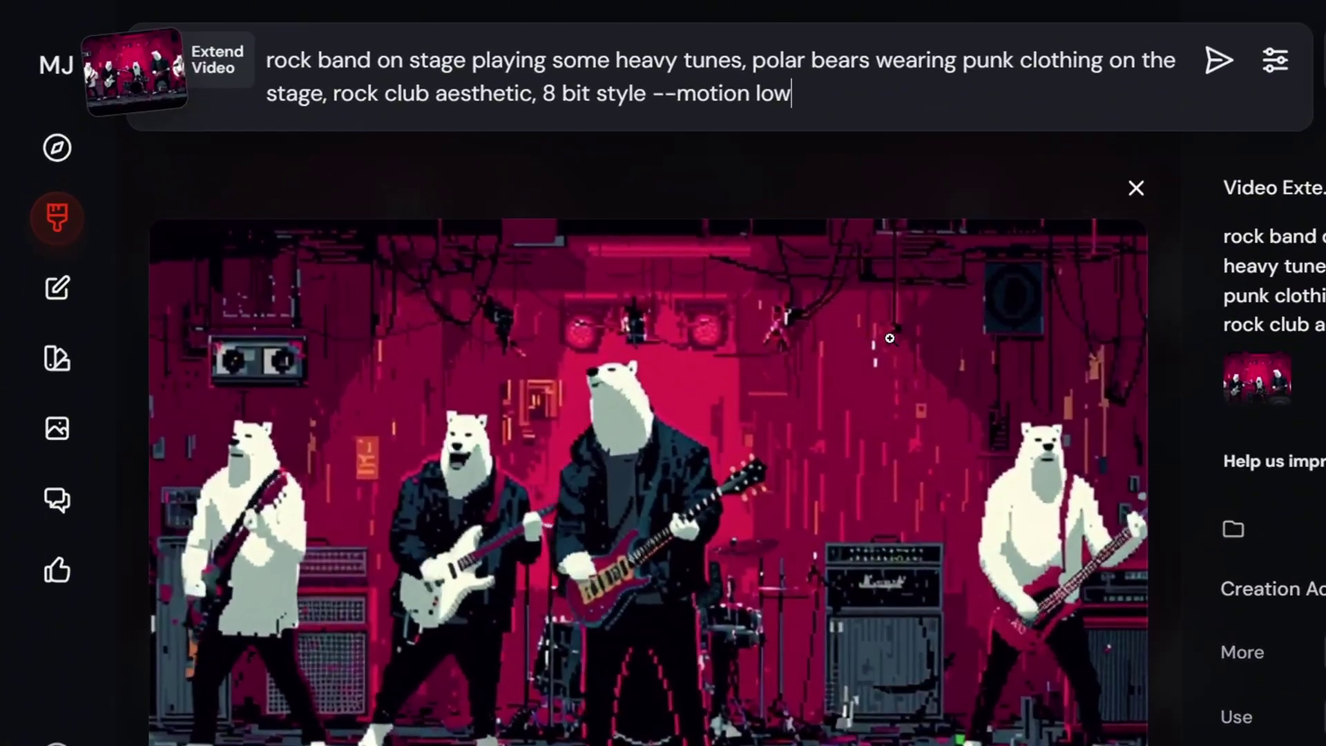
{"action": "left_click_drag", "start_coordinate": [792, 93], "coordinate": [264, 62]}
{"action": "type", "text": "They are dancing"}
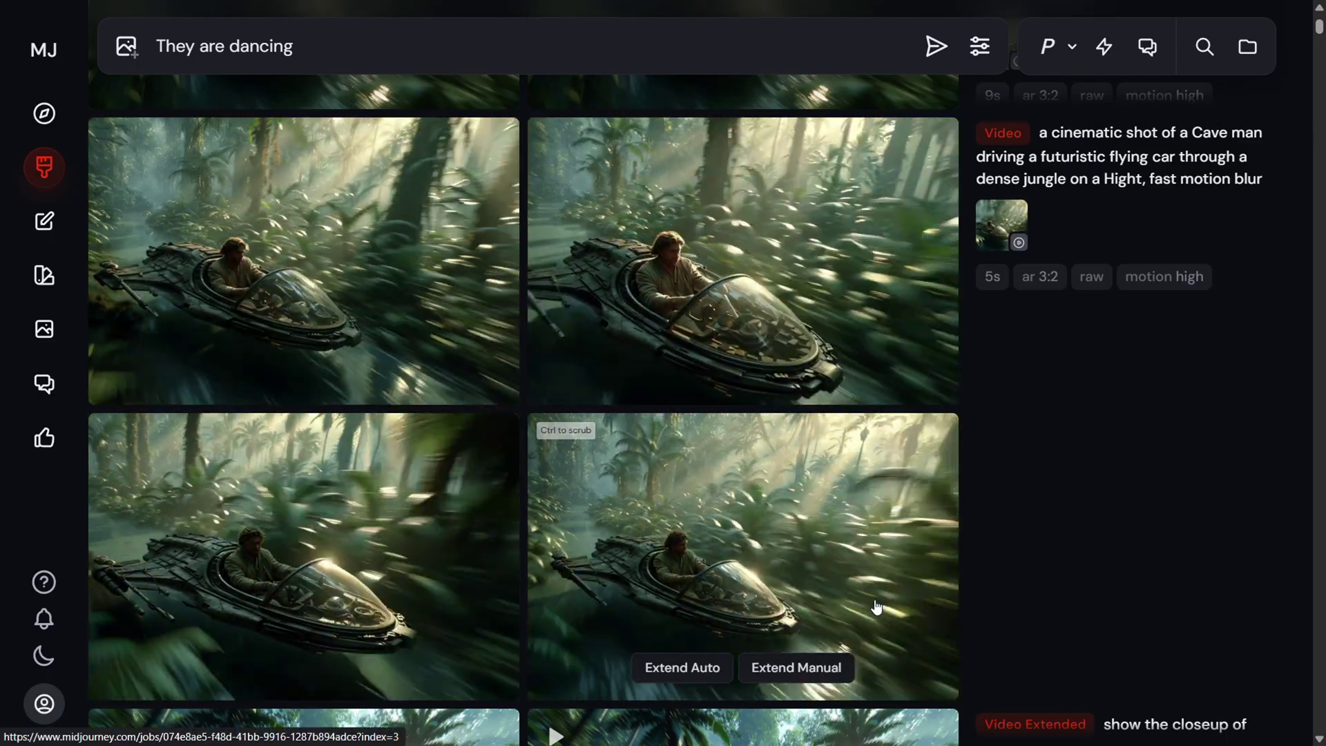
Set up a manual low-motion extension of the flying-car video, prompting a rightward pan, an extreme front-side close-up of his face and a grin.
{"action": "left_click", "coordinate": [876, 607]}
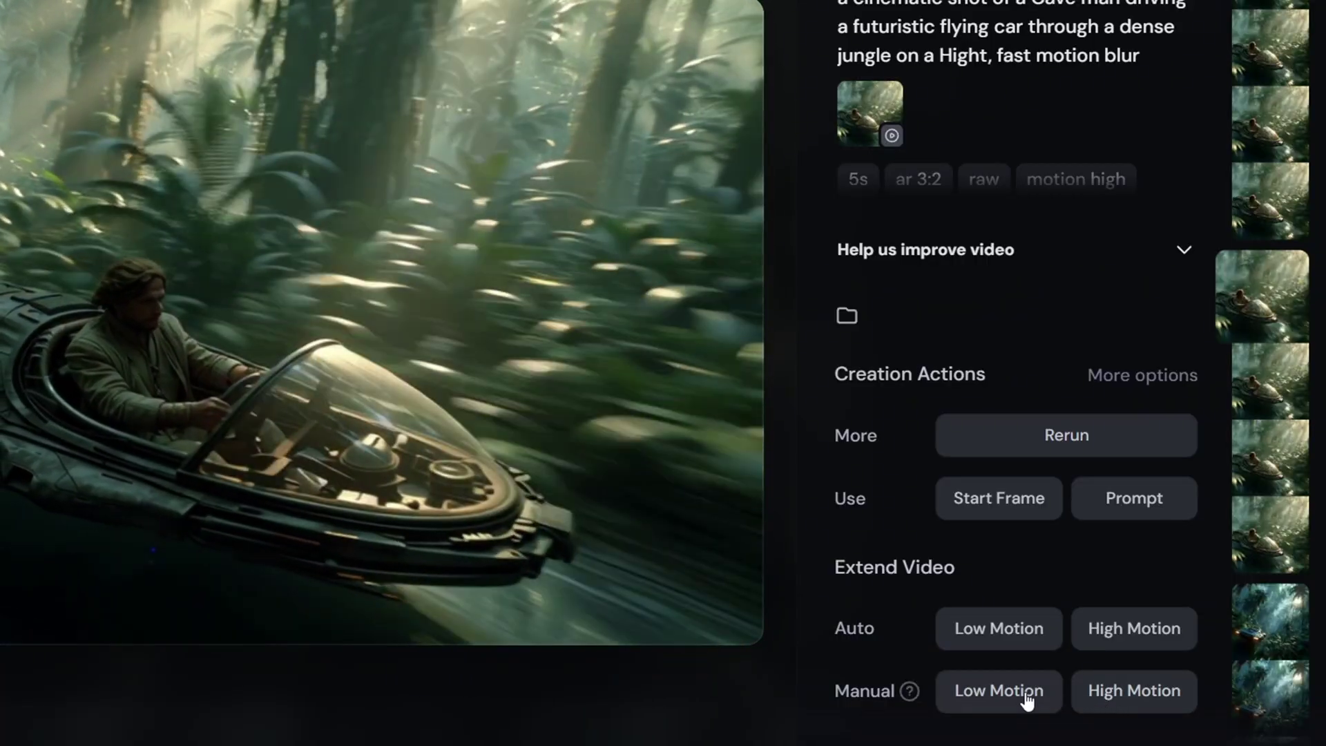
{"action": "left_click", "coordinate": [1027, 698]}
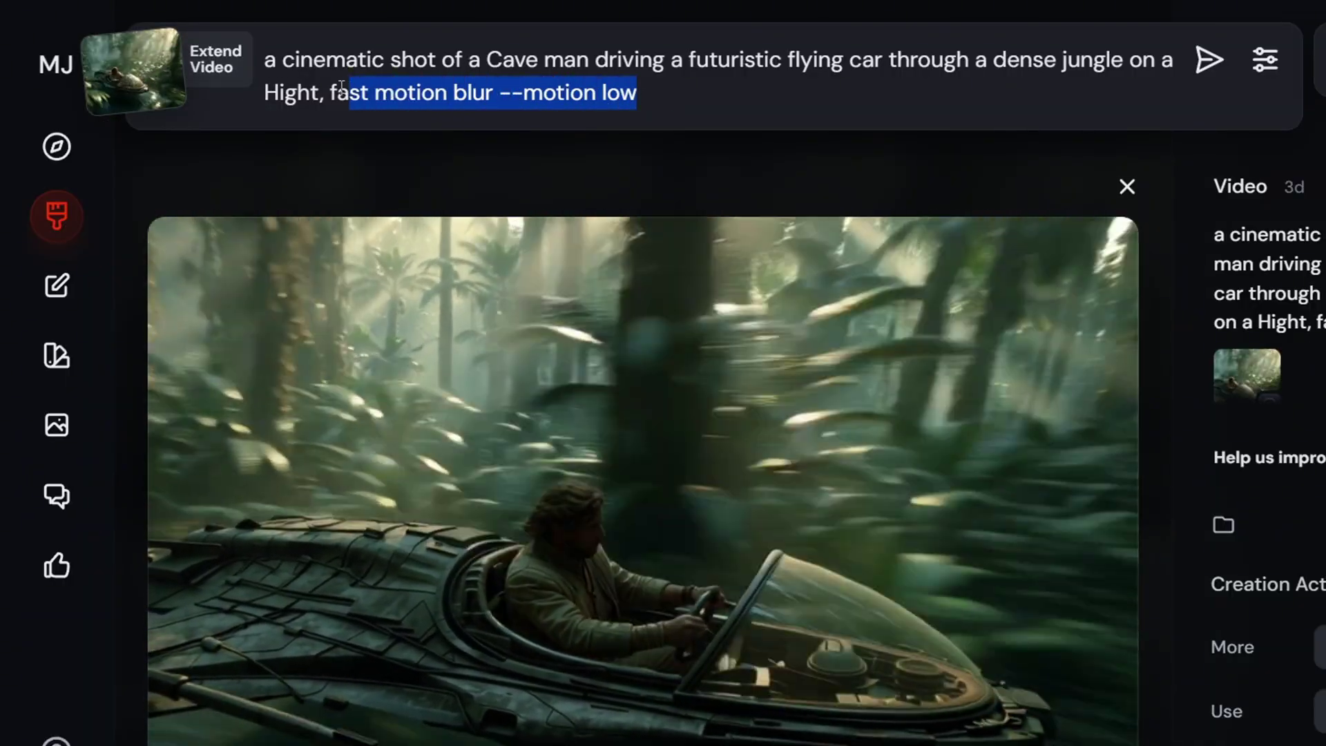
{"action": "left_click_drag", "start_coordinate": [341, 86], "coordinate": [266, 67]}
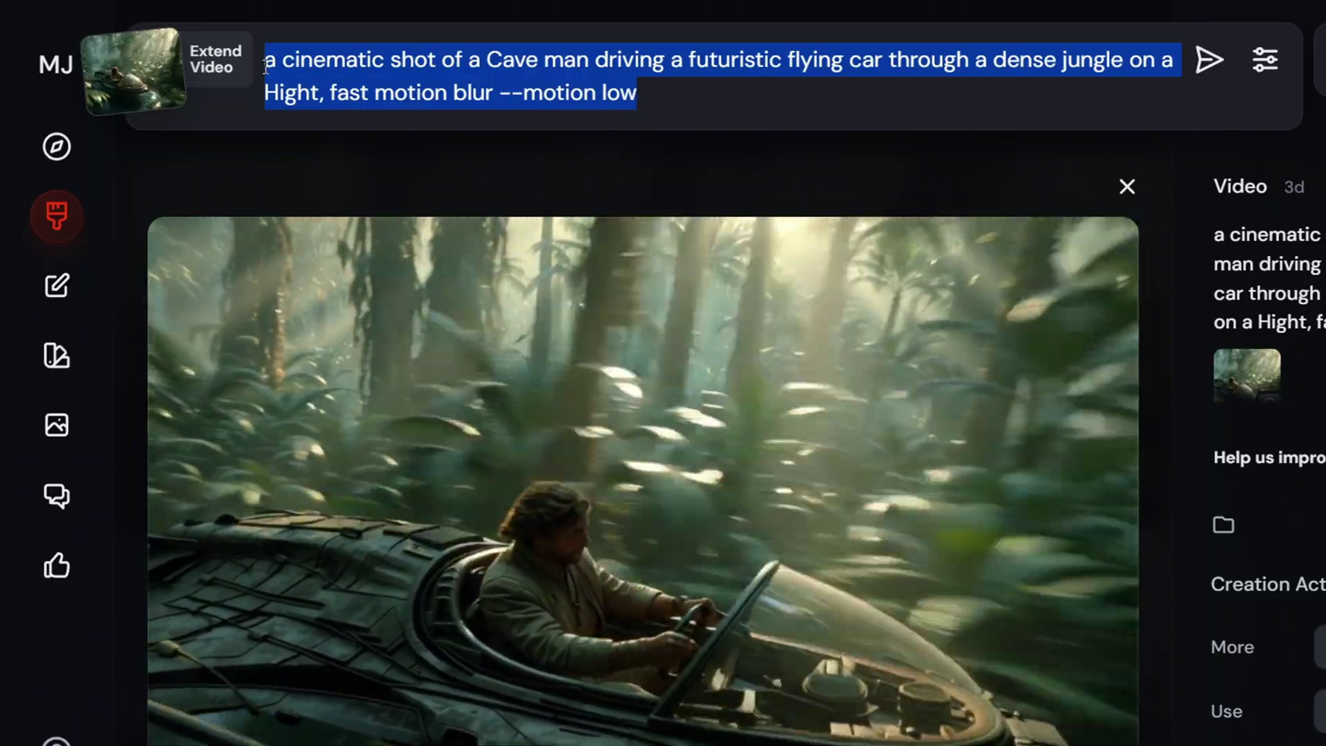
{"action": "type", "text": "Camera pan to the right while keeping the subject centered. Then zoom into an extreme close-up of his face from a front-side angle. His expression shifts into a grin."}
Review the new prompt's camera and expression wording and open the generation settings.
{"action": "left_click_drag", "start_coordinate": [279, 66], "coordinate": [1137, 67]}
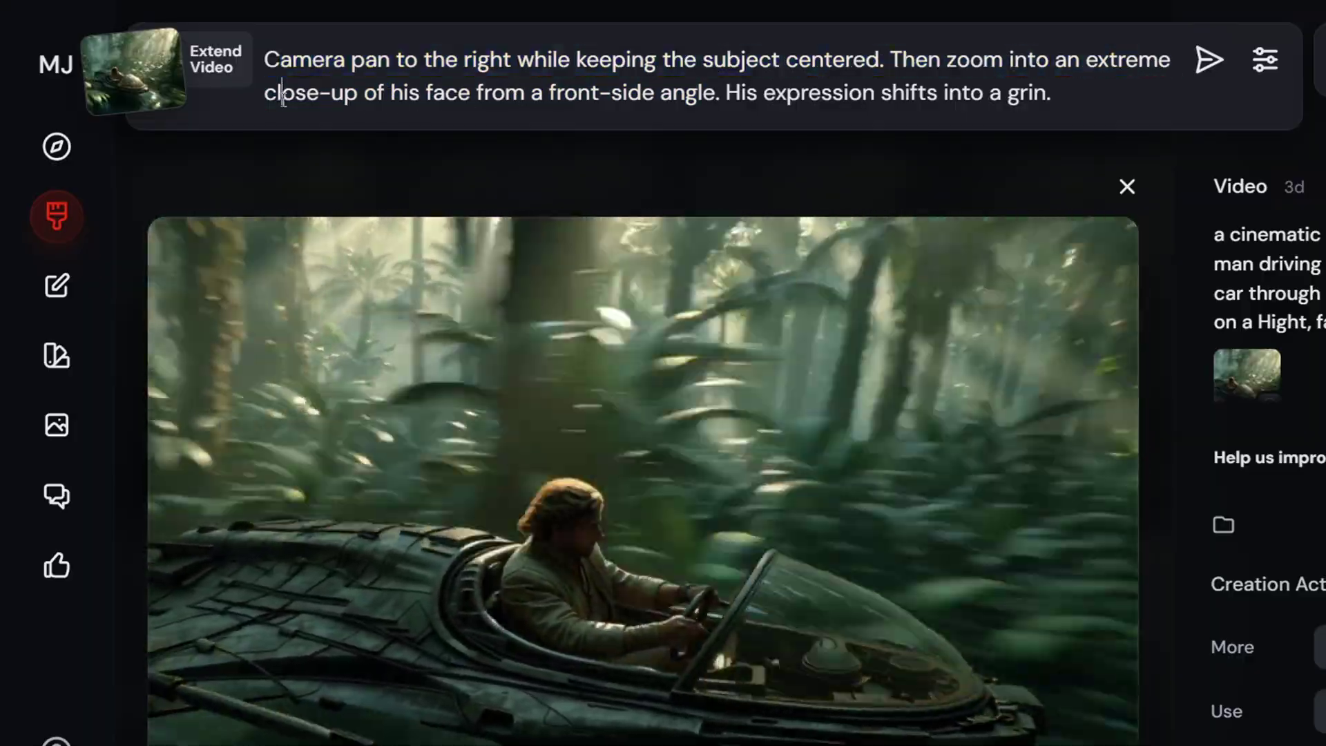
{"action": "left_click_drag", "start_coordinate": [287, 95], "coordinate": [799, 94]}
{"action": "left_click_drag", "start_coordinate": [988, 95], "coordinate": [1050, 94]}
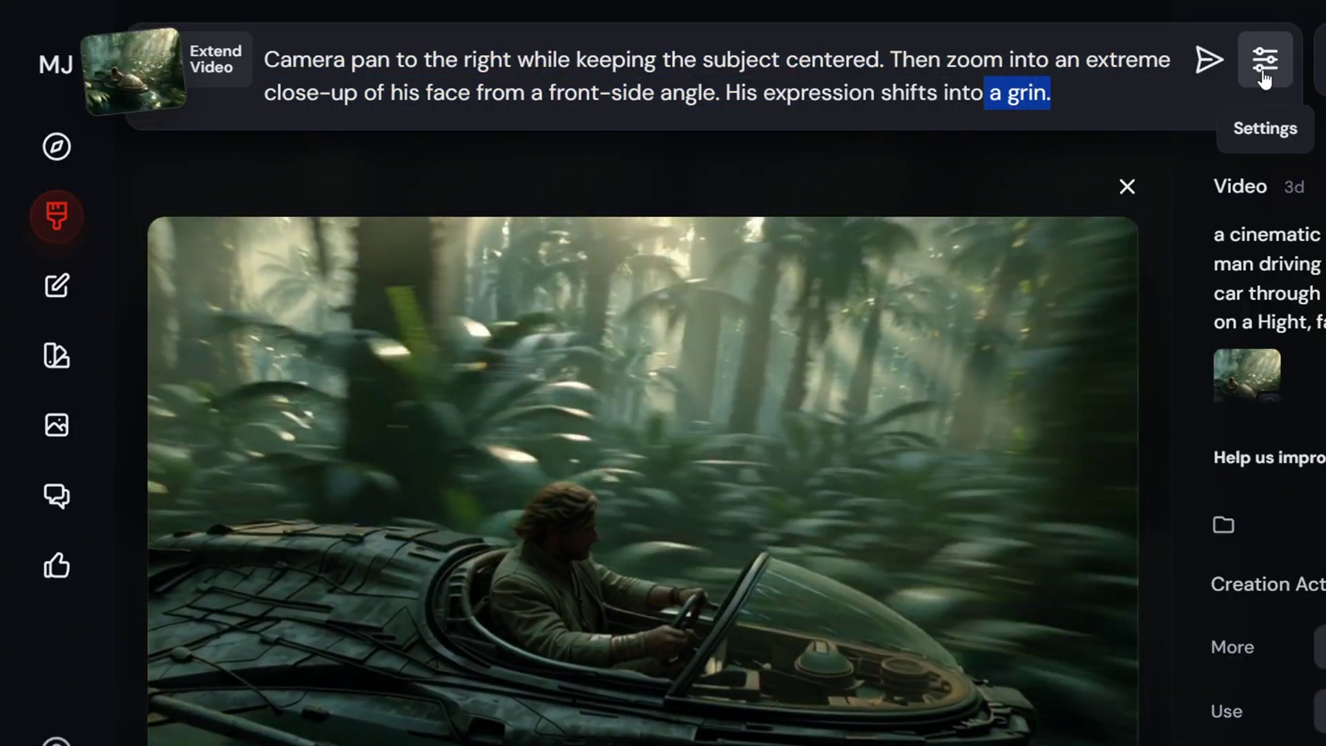
{"action": "left_click", "coordinate": [1263, 69]}
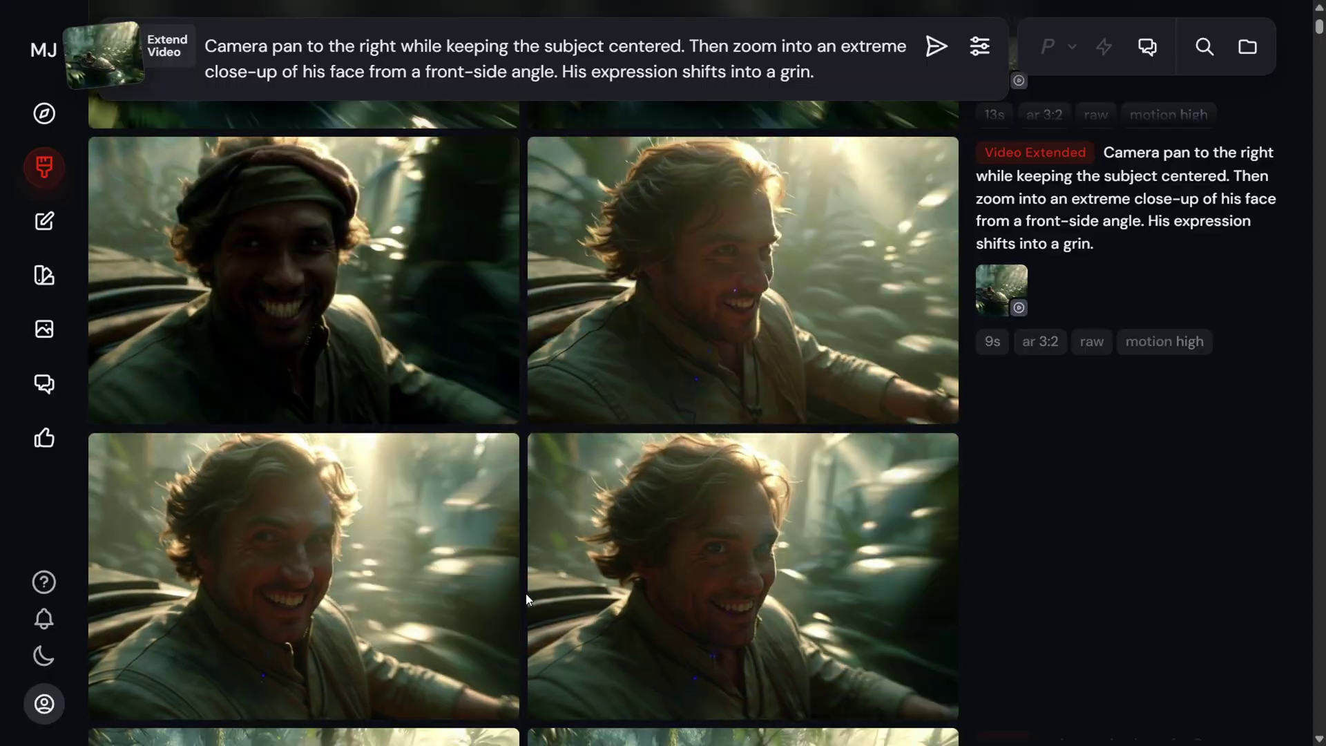
Open one of the extended close-up videos and compare it with the prompt's camera pan and front-side angle wording.
{"action": "left_click", "coordinate": [529, 595]}
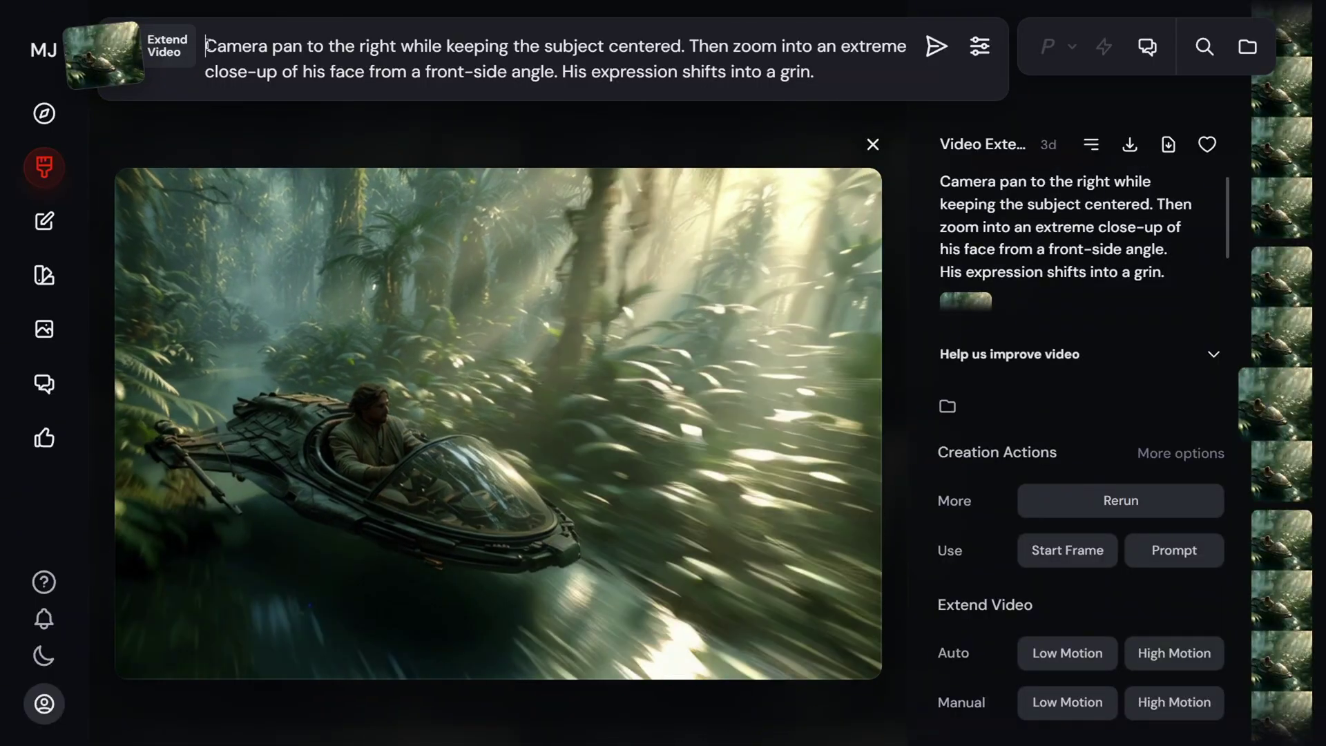
{"action": "left_click_drag", "start_coordinate": [205, 46], "coordinate": [388, 43]}
{"action": "left_click_drag", "start_coordinate": [506, 55], "coordinate": [518, 58]}
{"action": "left_click_drag", "start_coordinate": [431, 94], "coordinate": [727, 99]}
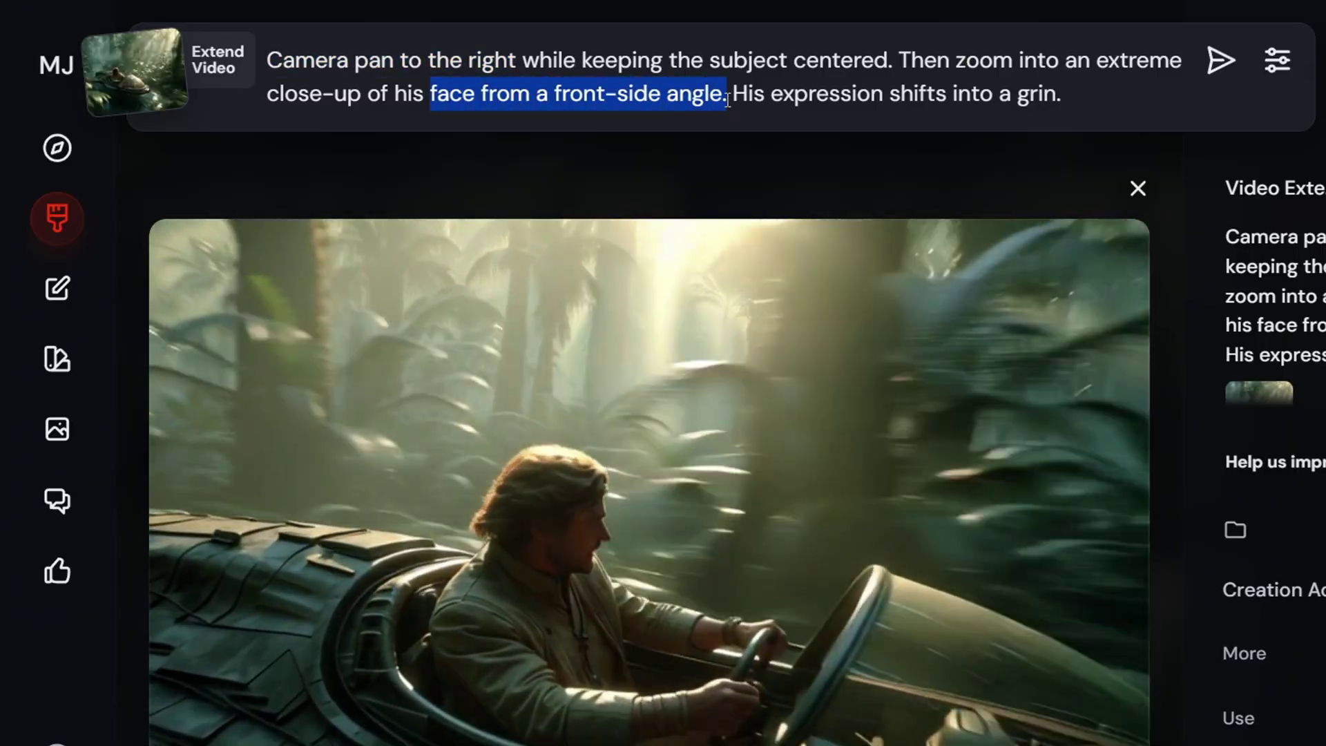
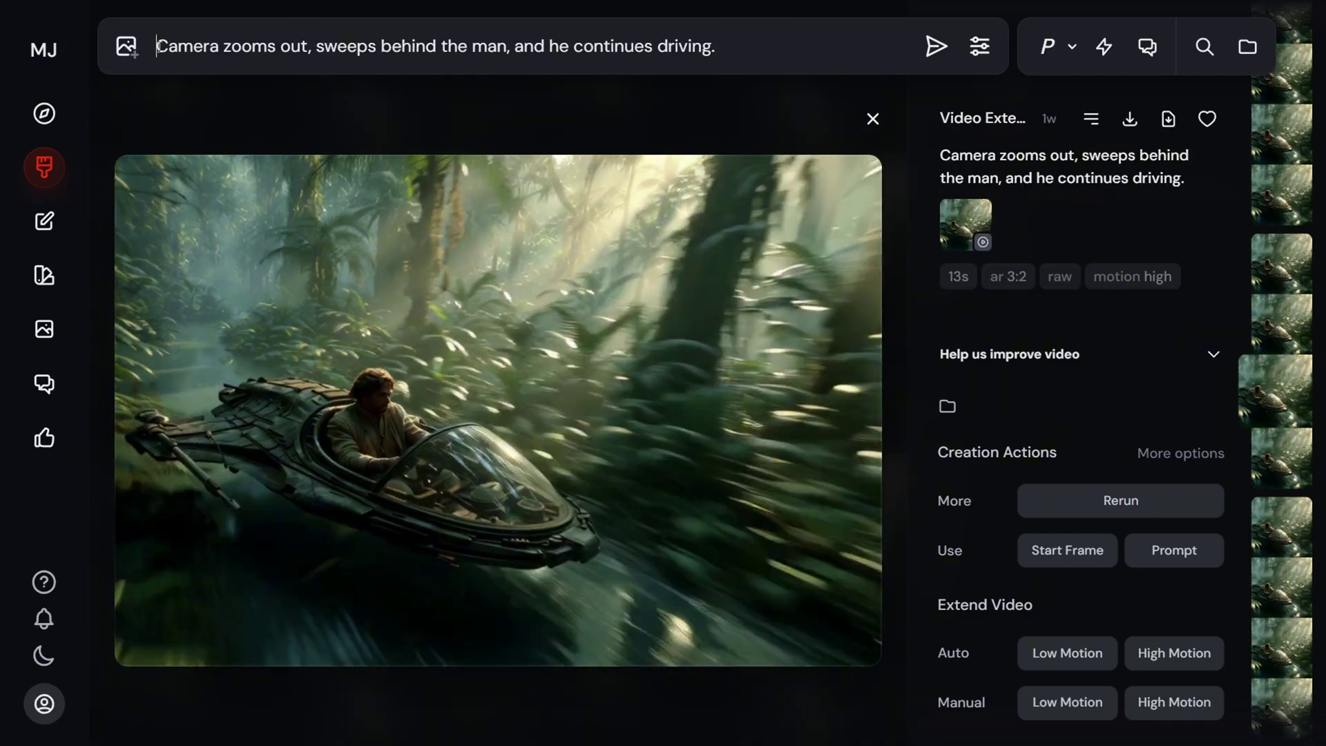
Review the prompt "Camera zooms out, sweeps behind the man, and he continues driving." and compare the extended flying-car videos in the feed.
{"action": "left_click_drag", "start_coordinate": [157, 45], "coordinate": [516, 67]}
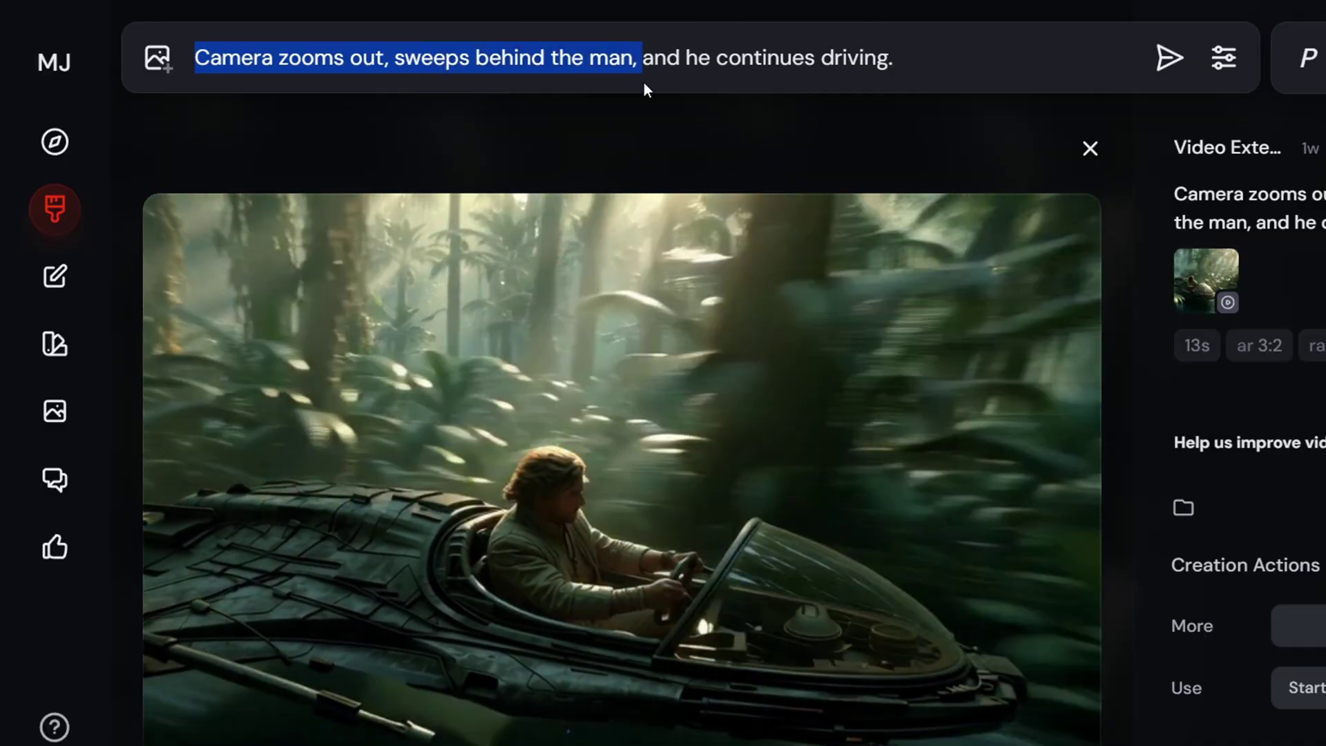
{"action": "left_click_drag", "start_coordinate": [643, 82], "coordinate": [893, 92]}
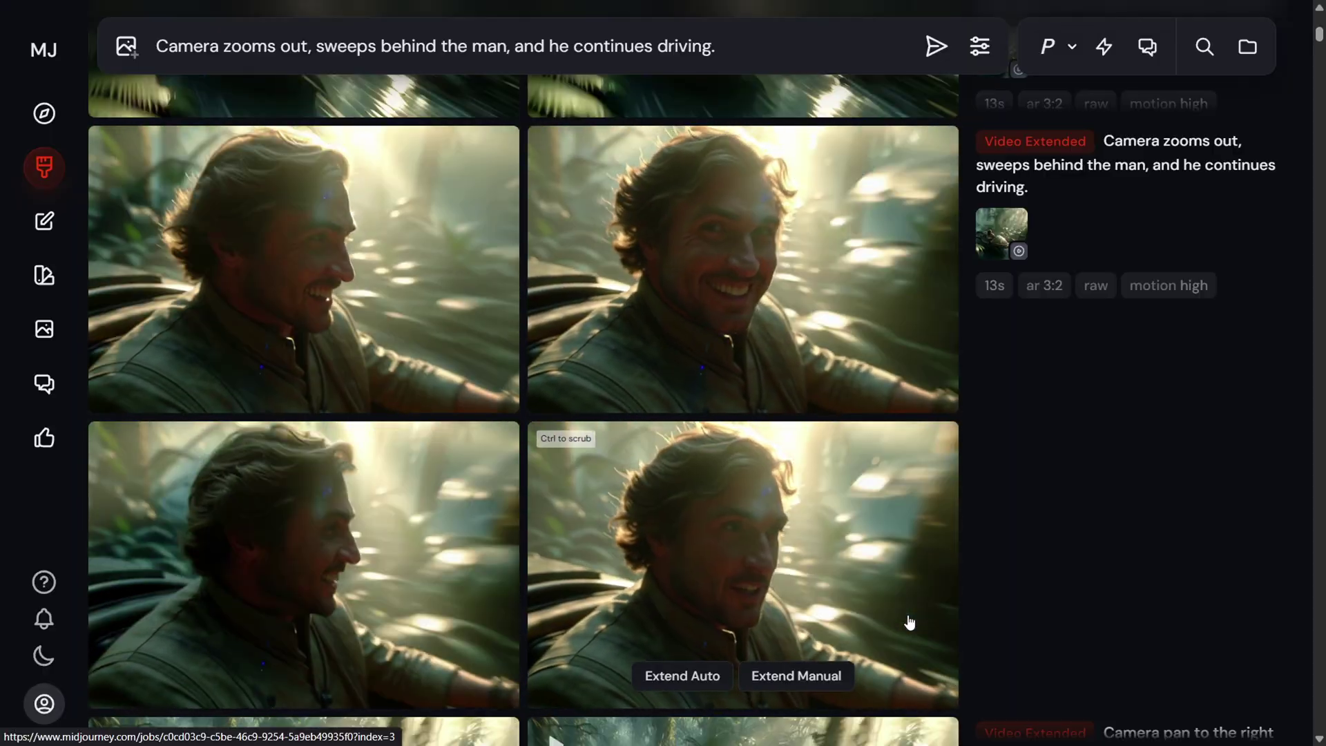
{"action": "scroll", "coordinate": [910, 623], "scroll_direction": "up", "scroll_amount": 10}
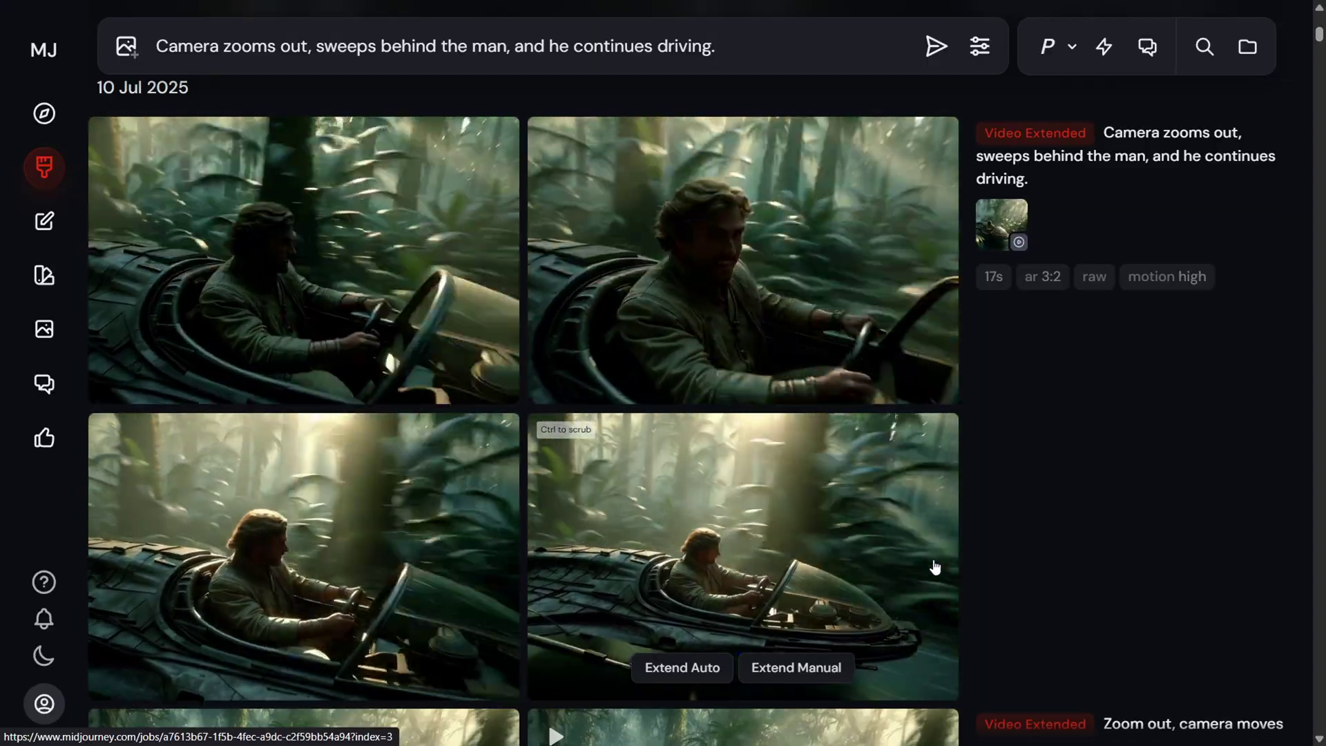
{"action": "scroll", "coordinate": [934, 566], "scroll_direction": "down", "scroll_amount": 5}
{"action": "scroll", "coordinate": [893, 558], "scroll_direction": "down", "scroll_amount": 5}
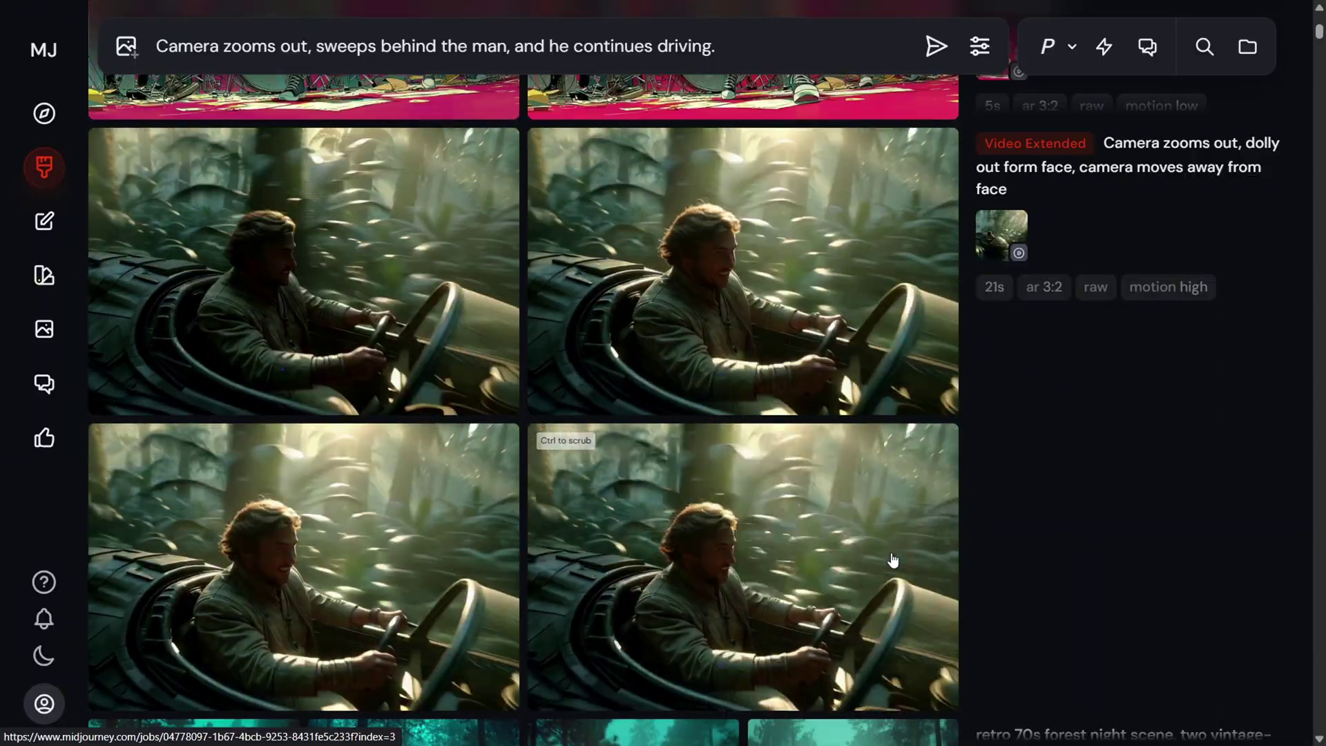
Open one of the extended forest flying-car videos, and review the X post listing the prompts used for a sequence of Midjourney video extensions.
{"action": "left_click", "coordinate": [893, 559]}
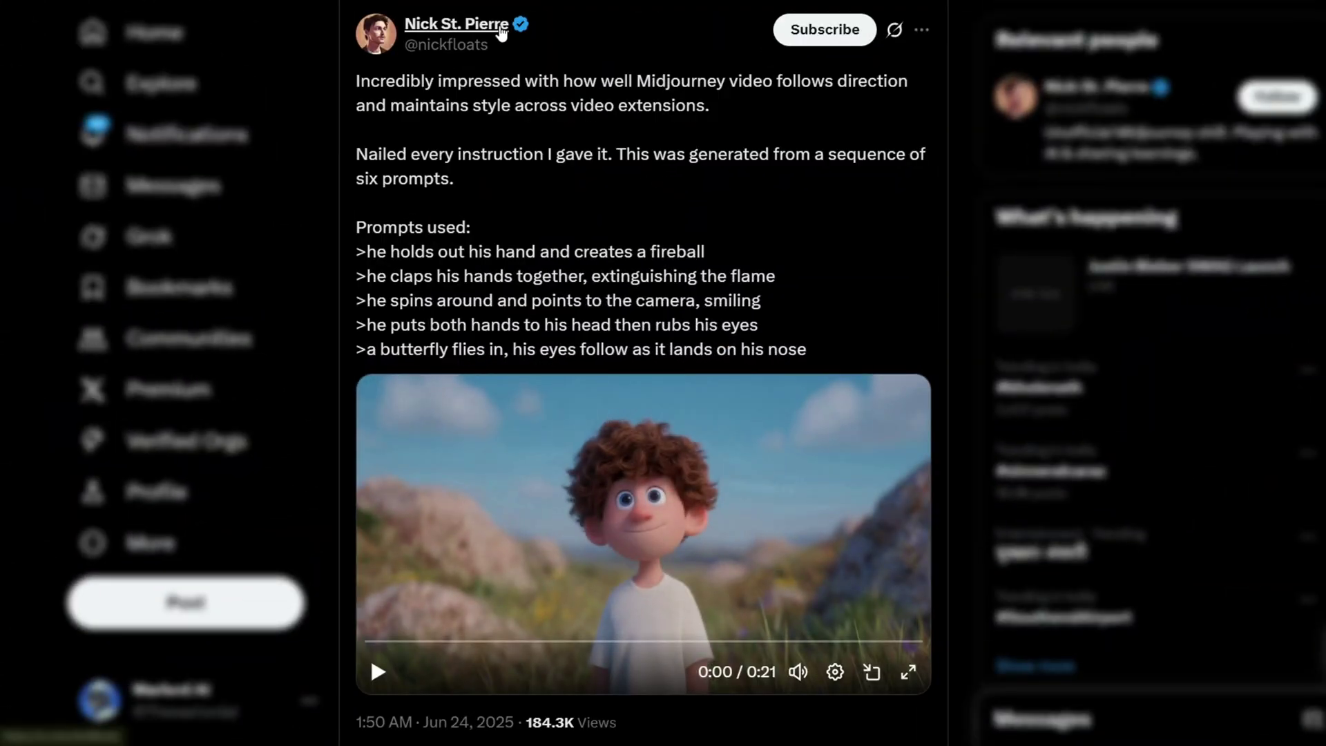
{"action": "mouse_move", "coordinate": [501, 31]}
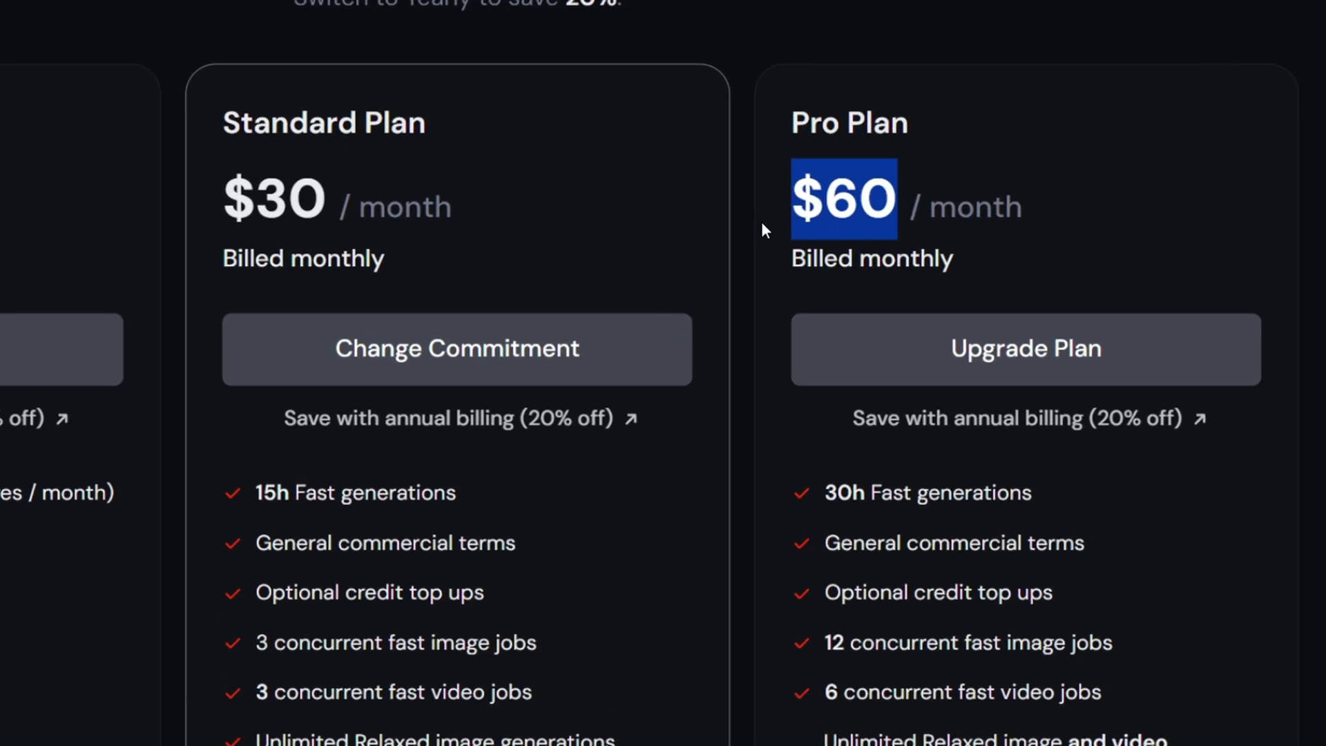
Compare the Standard and Pro plan features, and highlight the Low Motion (default) description in the Video Motion documentation.
{"action": "scroll", "coordinate": [762, 138], "scroll_direction": "down", "scroll_amount": 2}
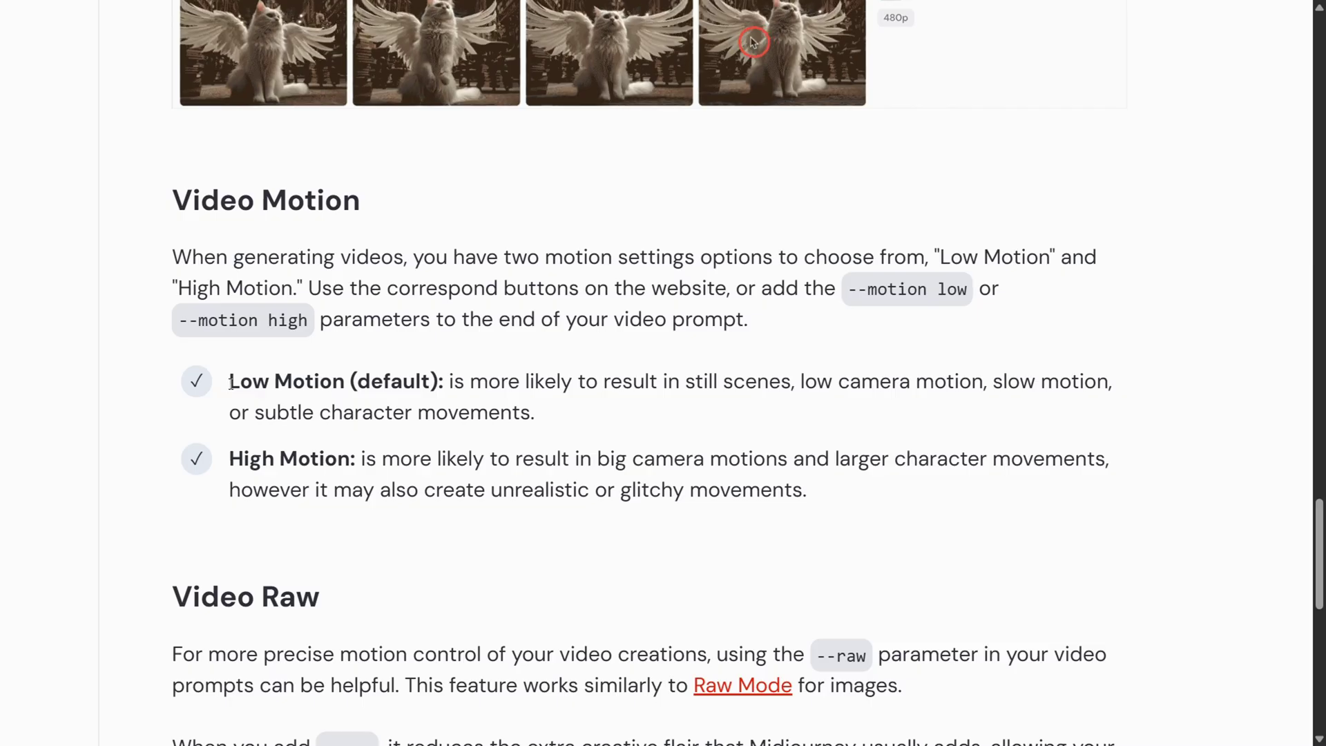
{"action": "left_click_drag", "start_coordinate": [229, 381], "coordinate": [445, 385]}
{"action": "left_click_drag", "start_coordinate": [801, 382], "coordinate": [1125, 382]}
{"action": "left_click_drag", "start_coordinate": [229, 412], "coordinate": [562, 412]}
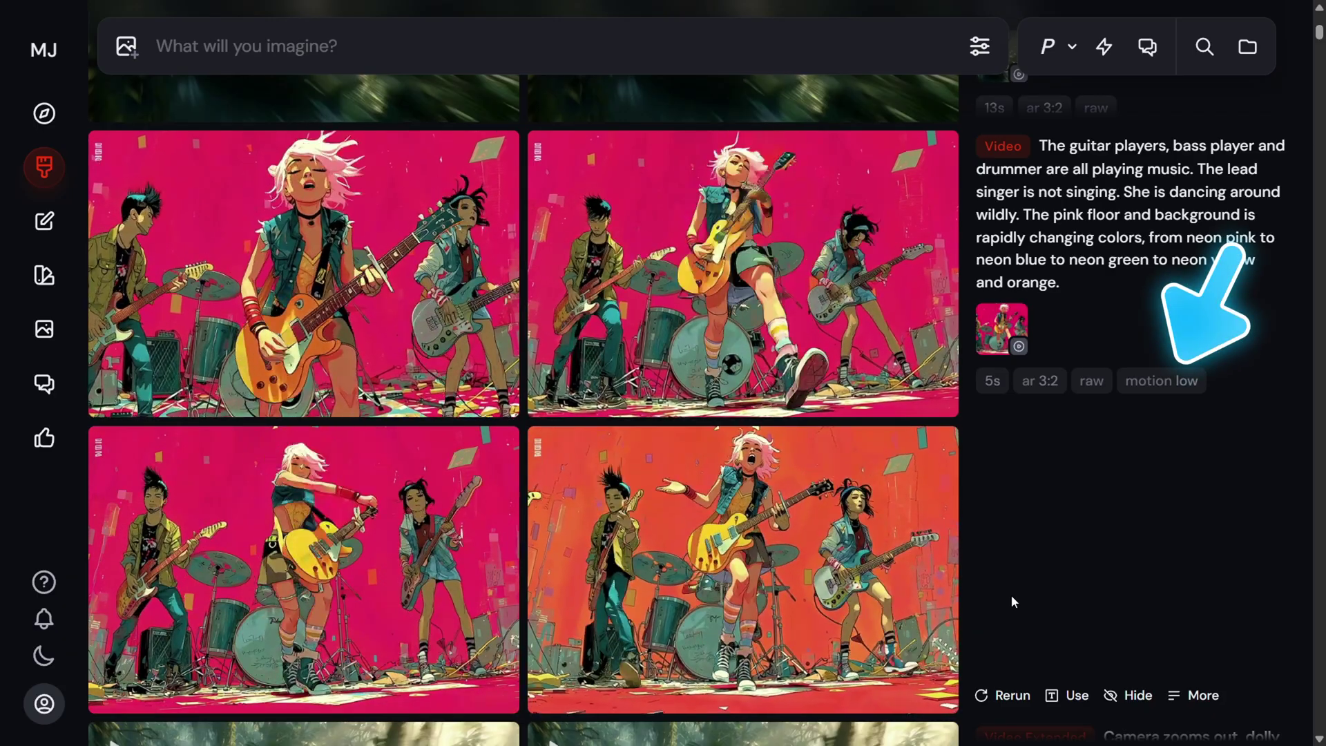
Open the second low-motion video of the punk band on the pink background for a closer view.
{"action": "mouse_move", "coordinate": [838, 351]}
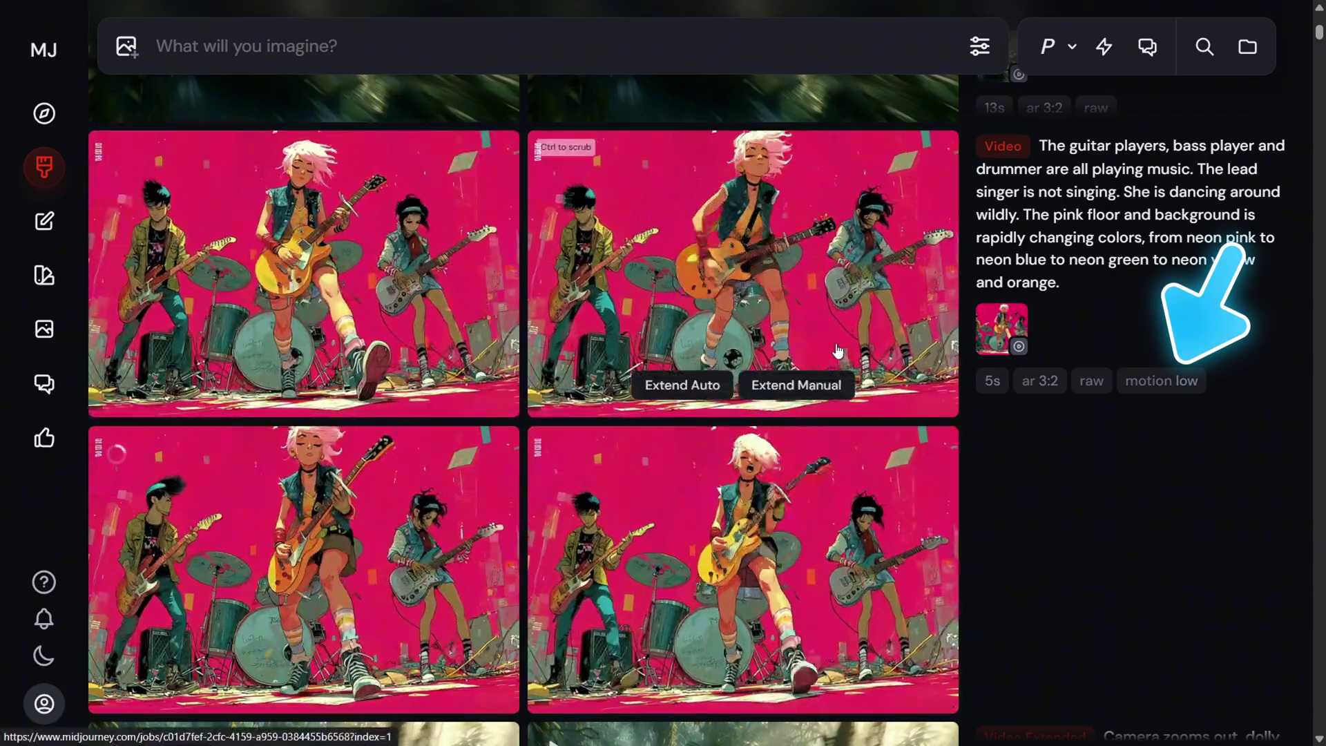
{"action": "left_click", "coordinate": [838, 351]}
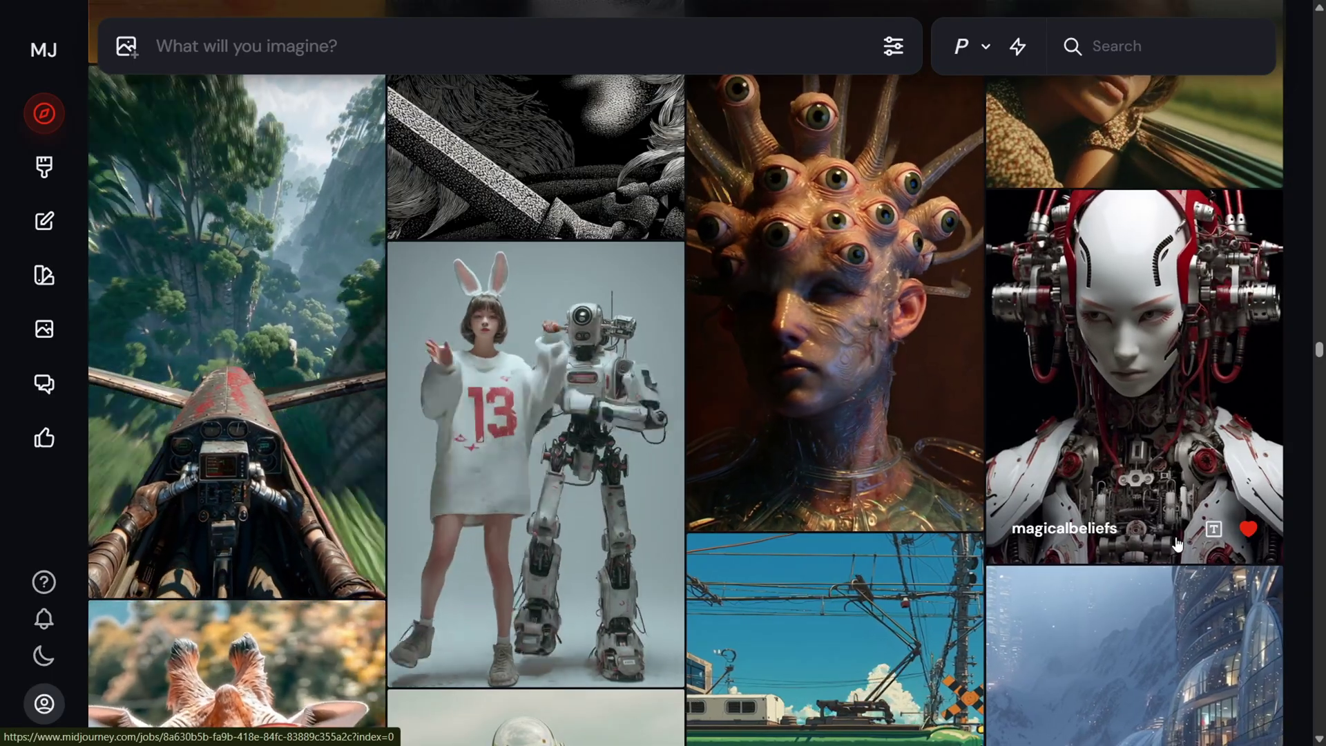
Browse the Explore gallery and go through community videos such as the crayon drawings, examining their prompts and motion settings.
{"action": "scroll", "coordinate": [1177, 543], "scroll_direction": "down", "scroll_amount": 5}
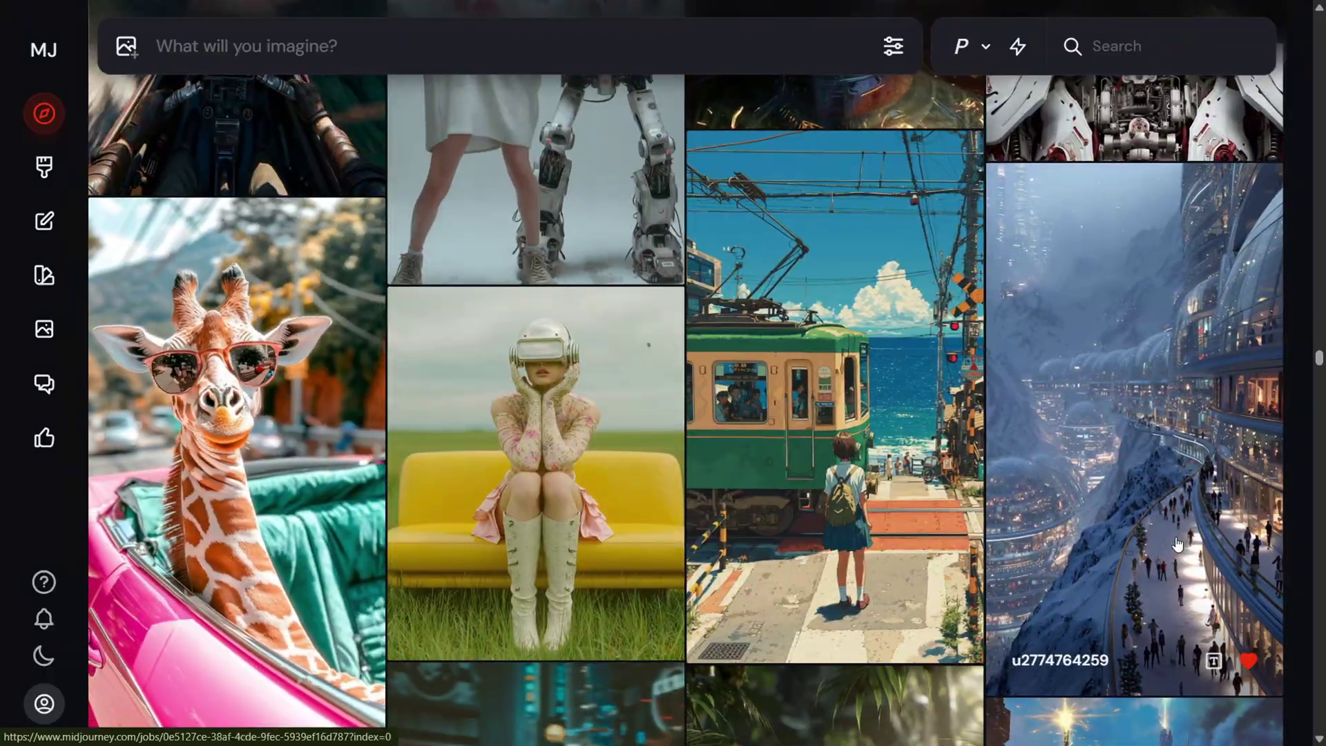
{"action": "scroll", "coordinate": [1177, 543], "scroll_direction": "down", "scroll_amount": 5}
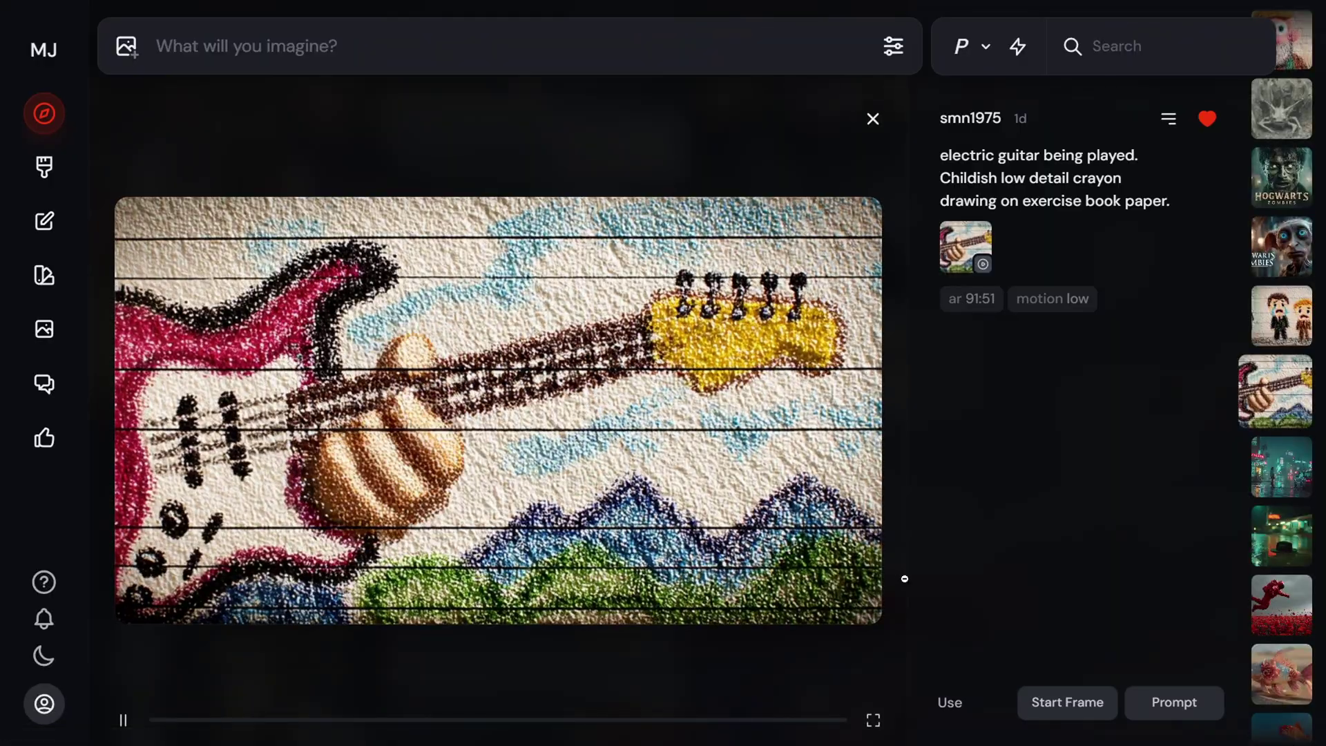
{"action": "scroll", "coordinate": [905, 578], "scroll_direction": "up", "scroll_amount": 1}
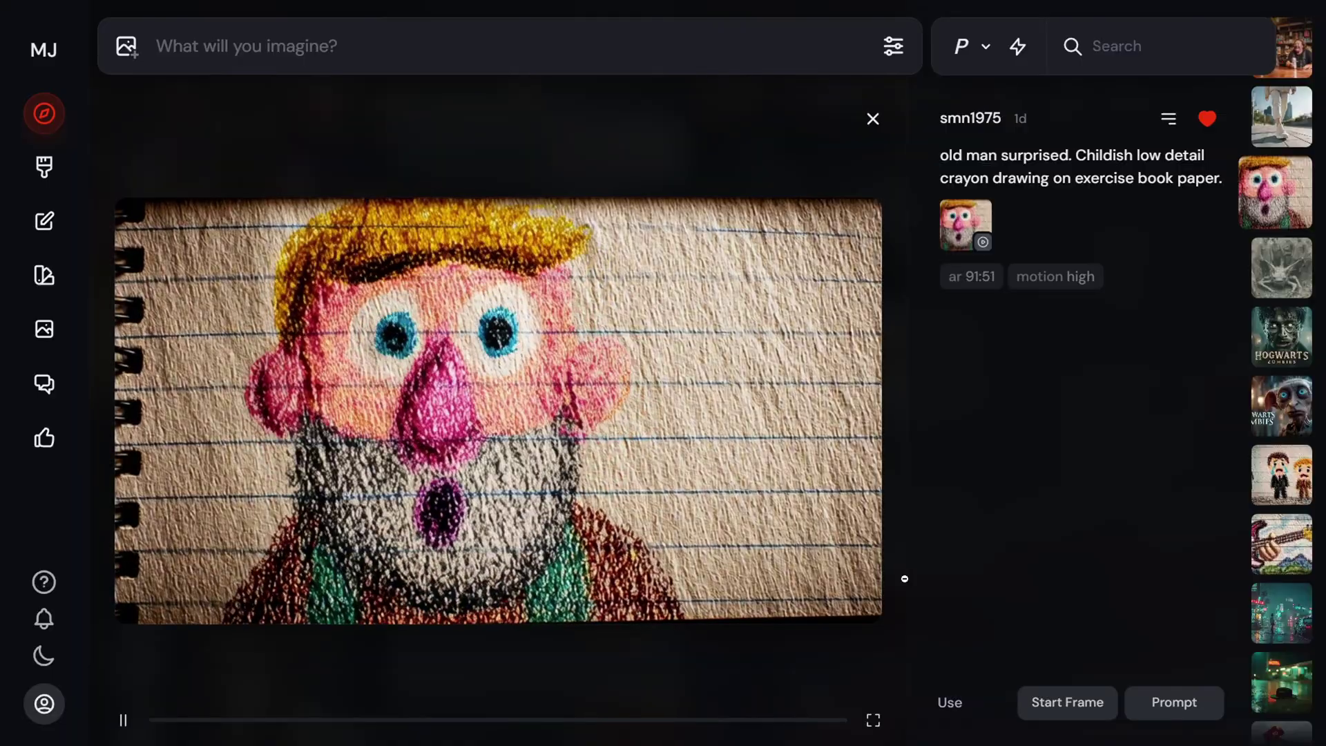
{"action": "scroll", "coordinate": [908, 498], "scroll_direction": "down", "scroll_amount": 5}
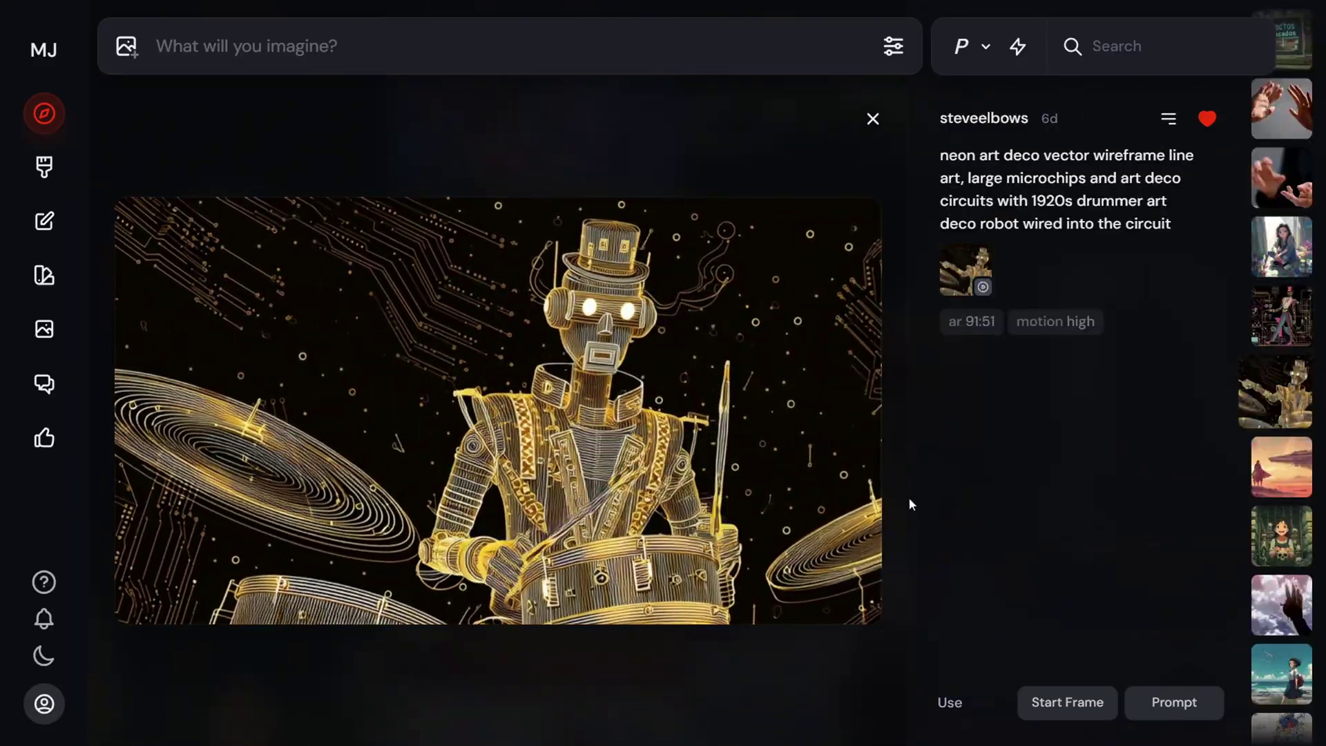
{"action": "scroll", "coordinate": [889, 509], "scroll_direction": "down", "scroll_amount": 5}
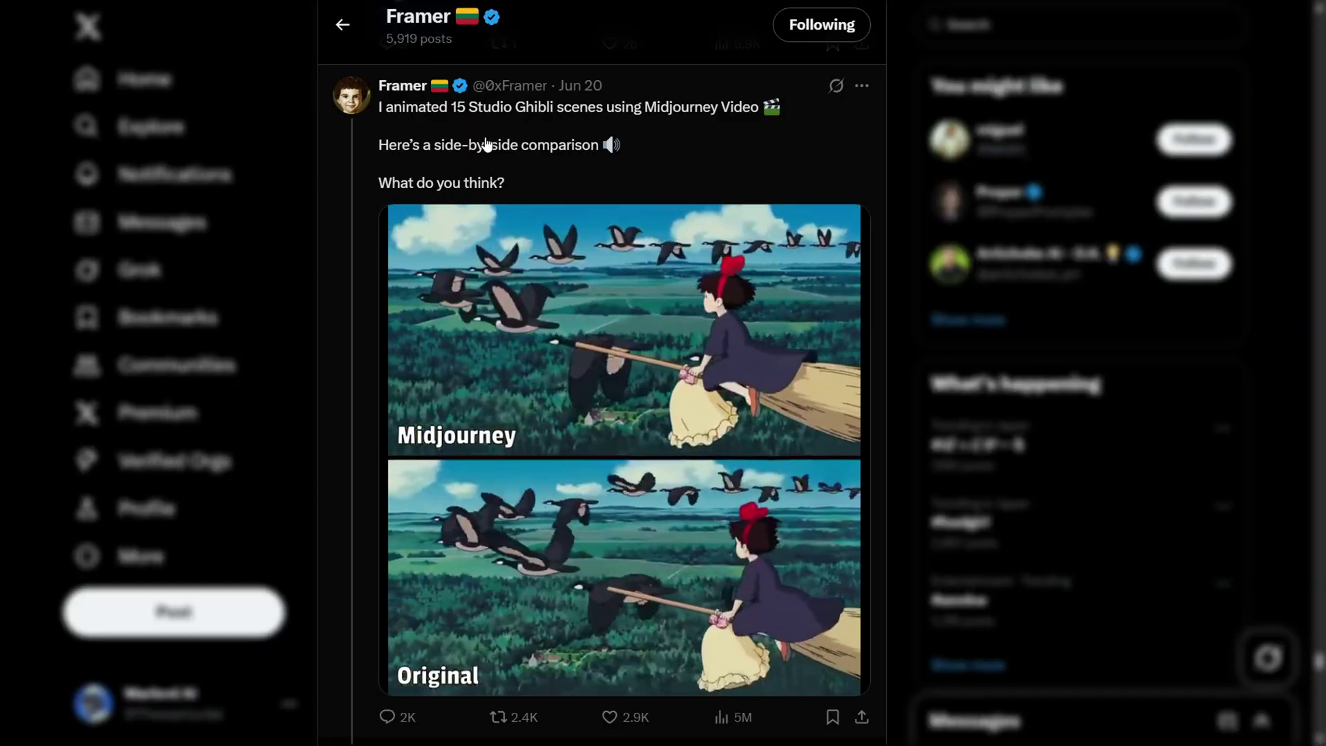
Switch to Suno and set song creation to Custom mode to view the lyrics and styles fields.
{"action": "mouse_move", "coordinate": [415, 93]}
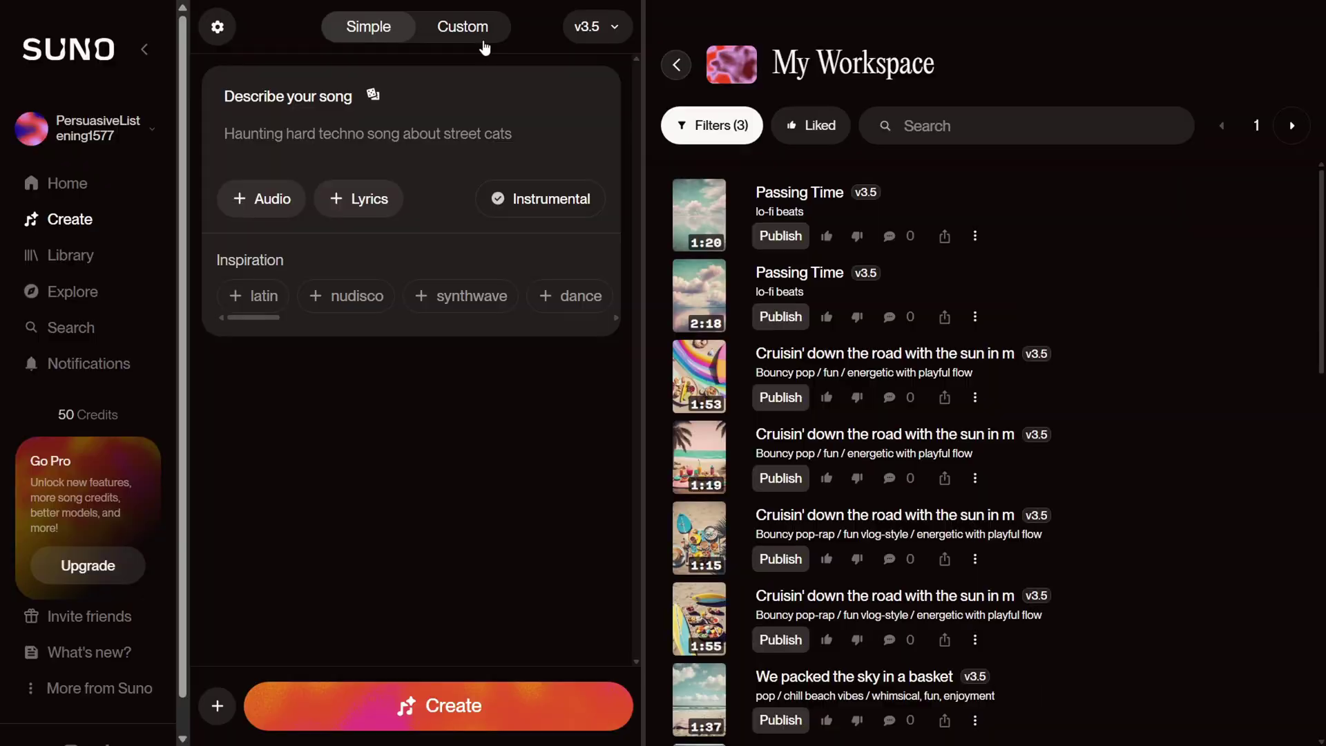
{"action": "left_click", "coordinate": [476, 33]}
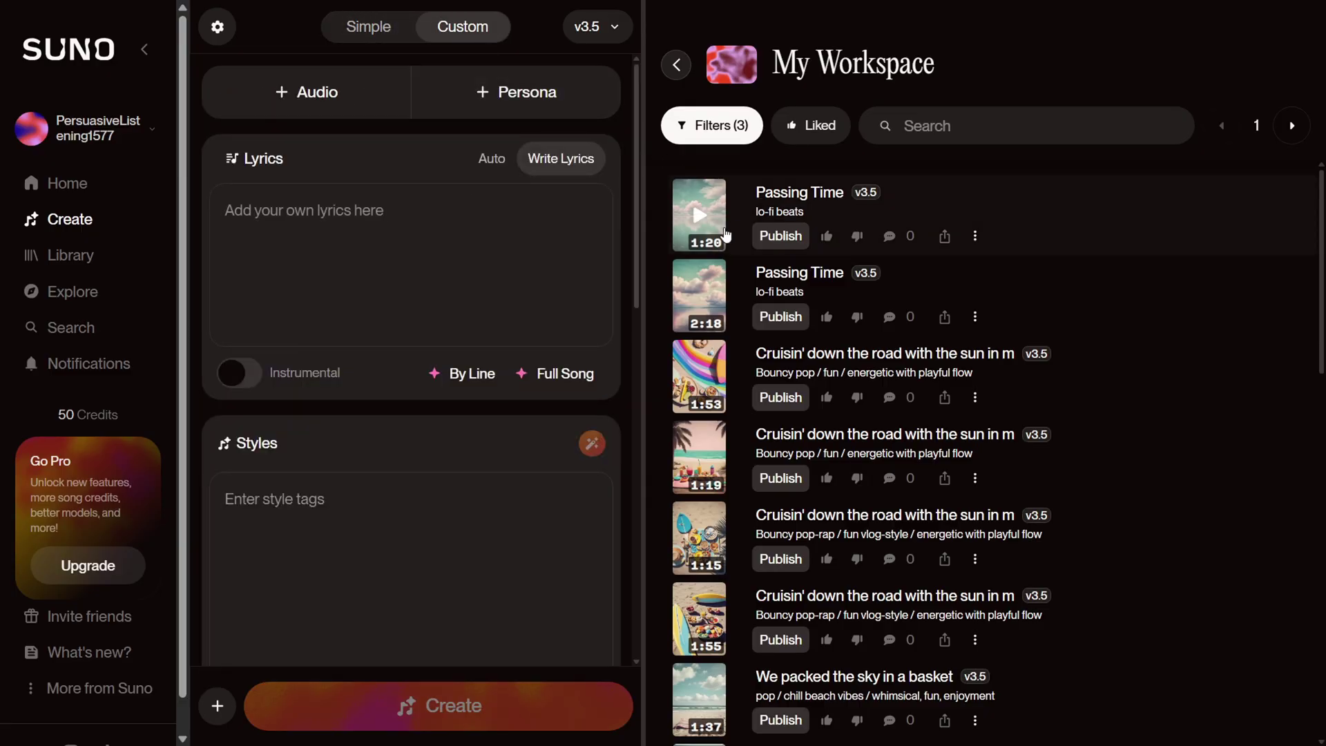
{"action": "scroll", "coordinate": [689, 292], "scroll_direction": "down", "scroll_amount": 5}
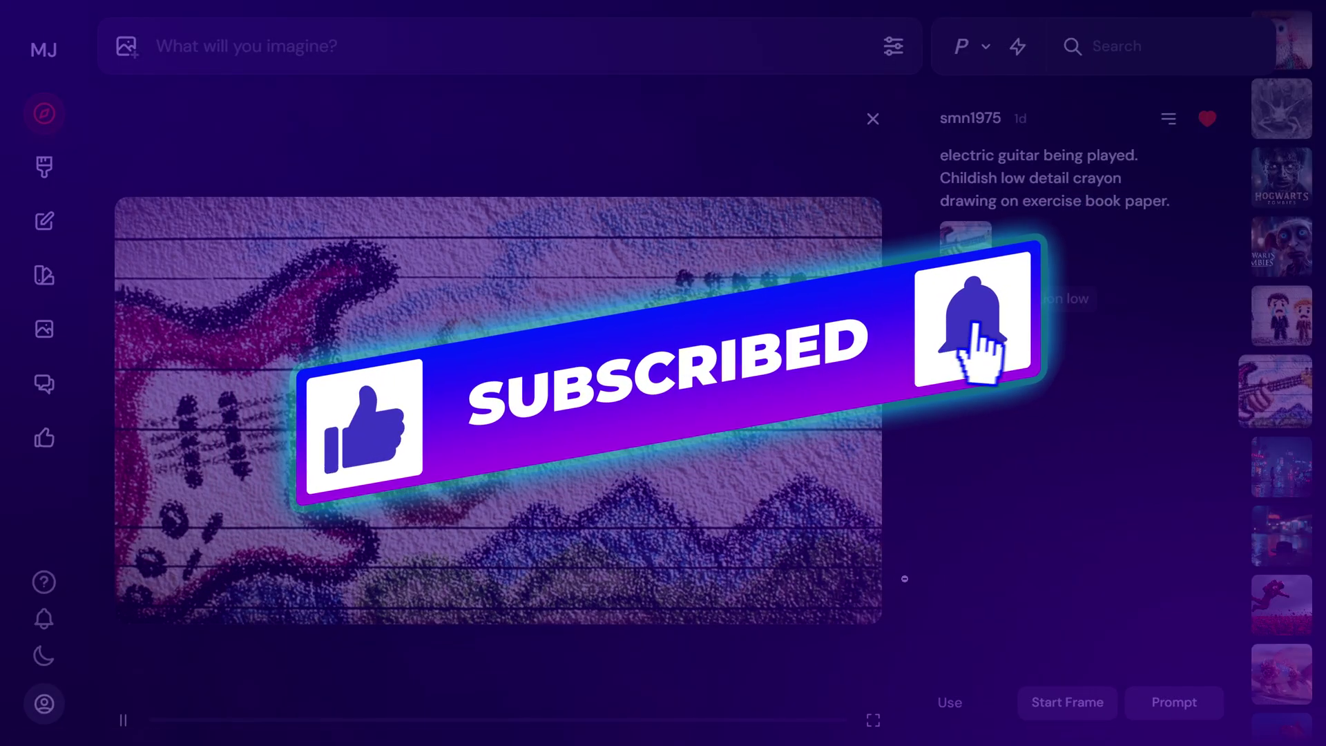
{"action": "scroll", "coordinate": [497, 411], "scroll_direction": "up", "scroll_amount": 5}
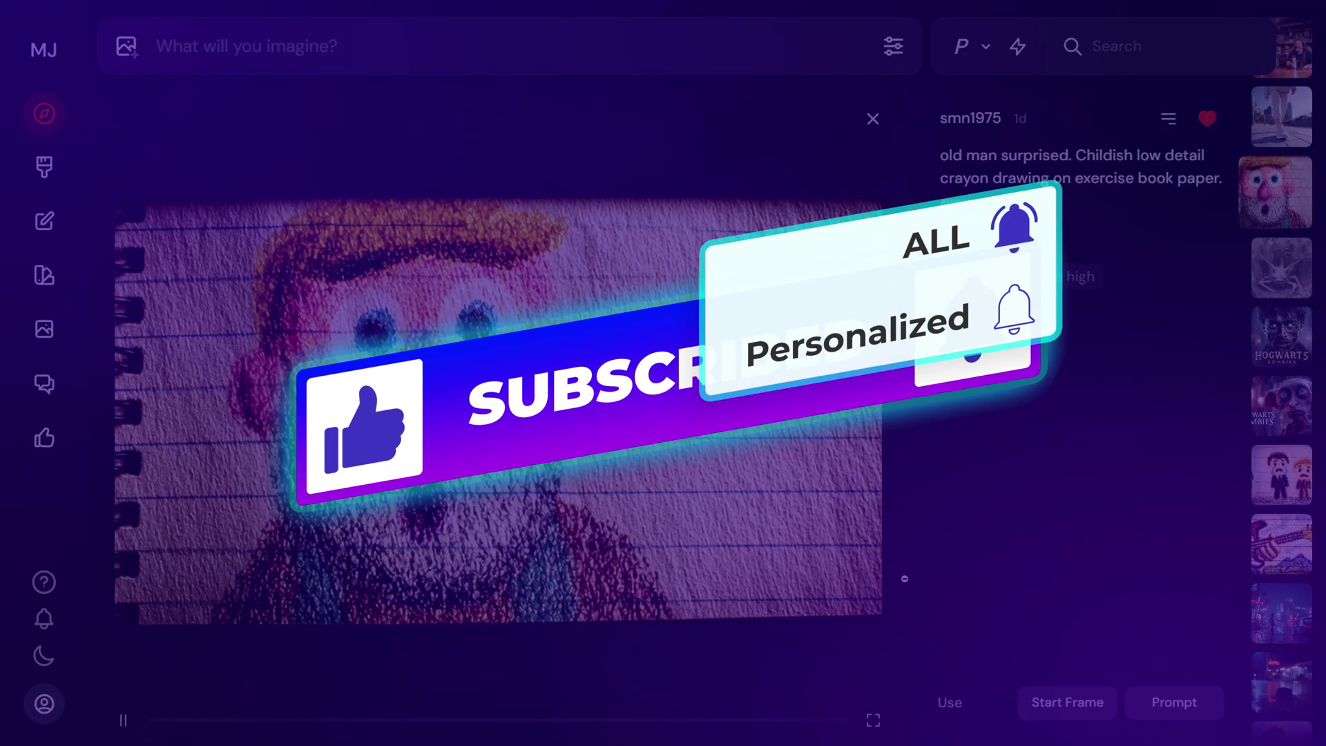